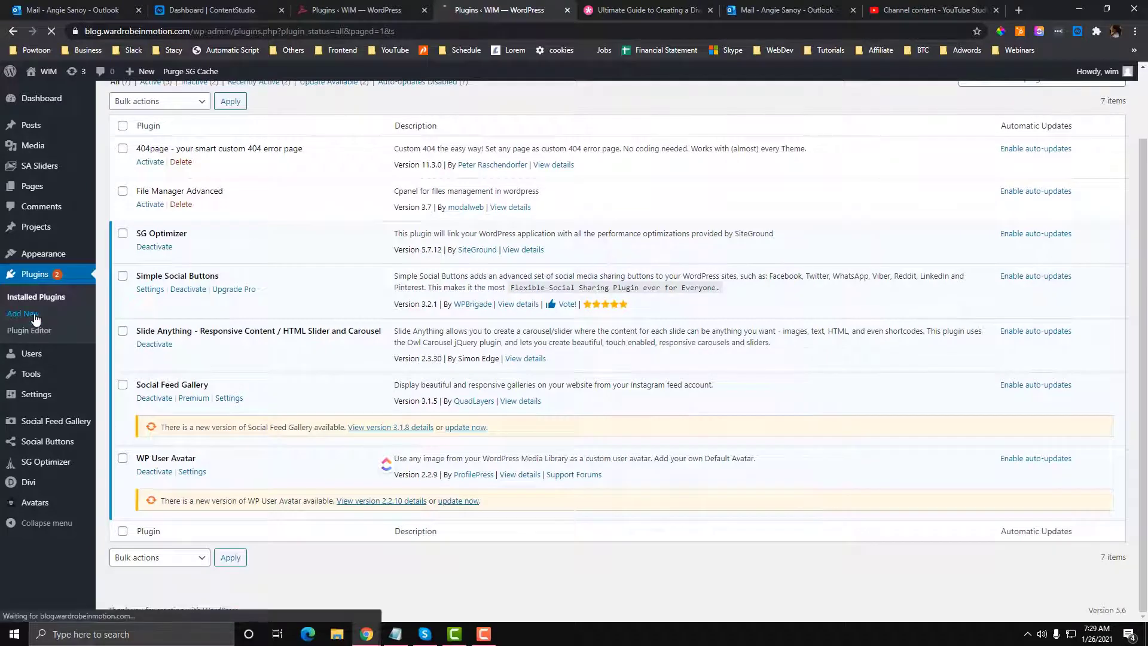
Step: Search the plugin directory for "child", install the Child Theme Generator plugin and activate it
click(24, 314)
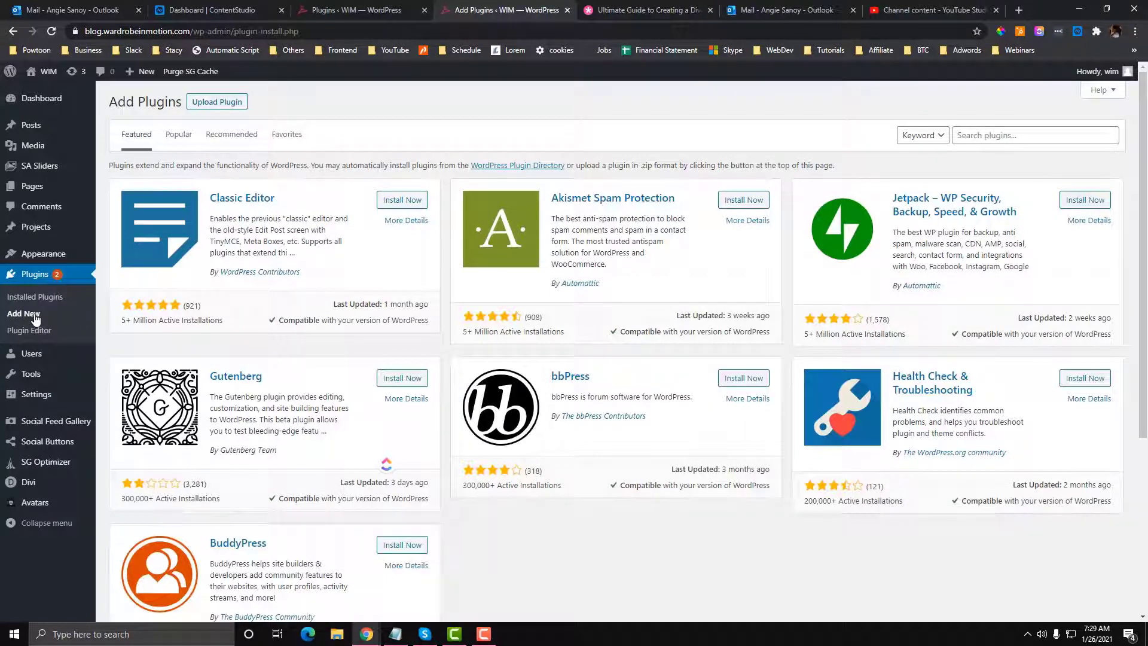
click(964, 137)
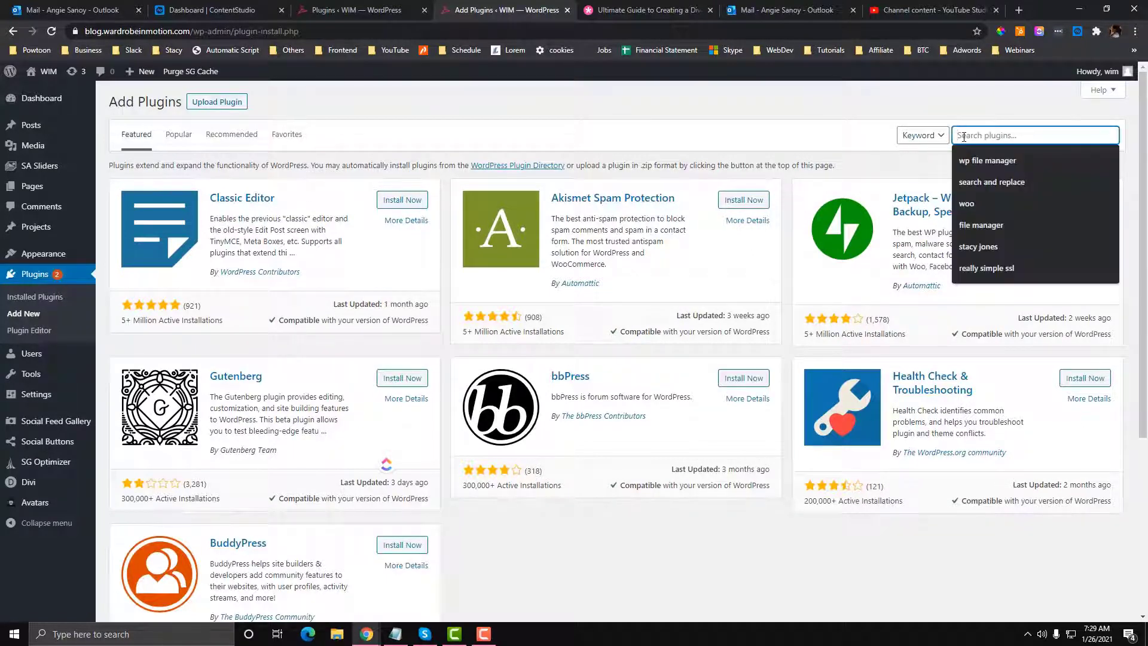
text(child)
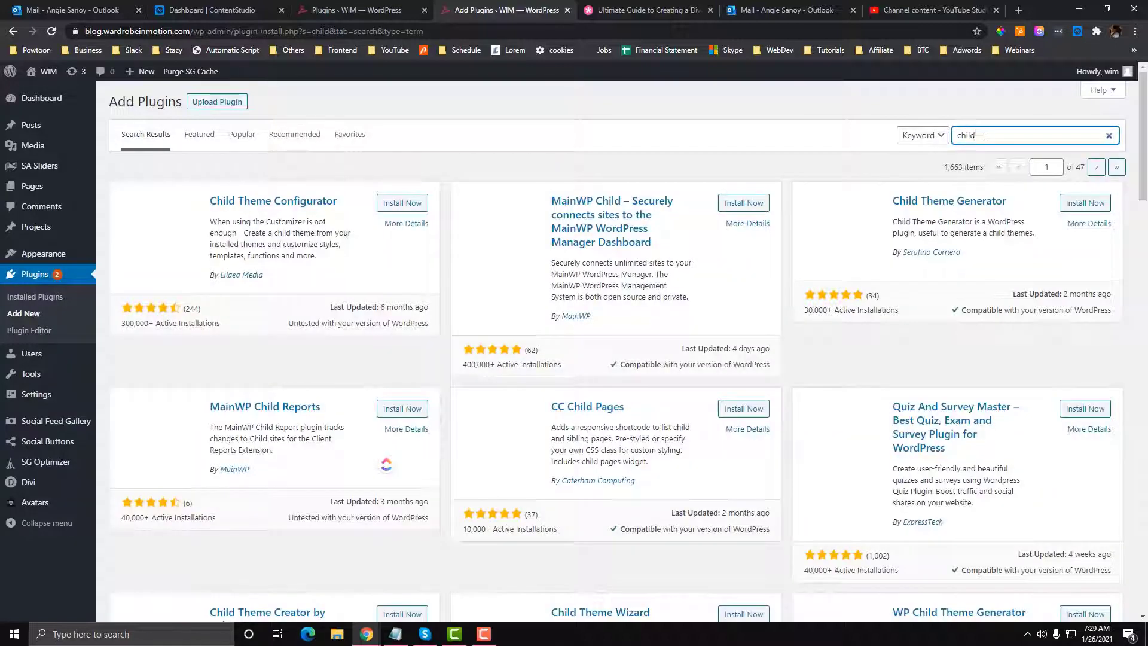
double_click(964, 136)
key(BackSpace)
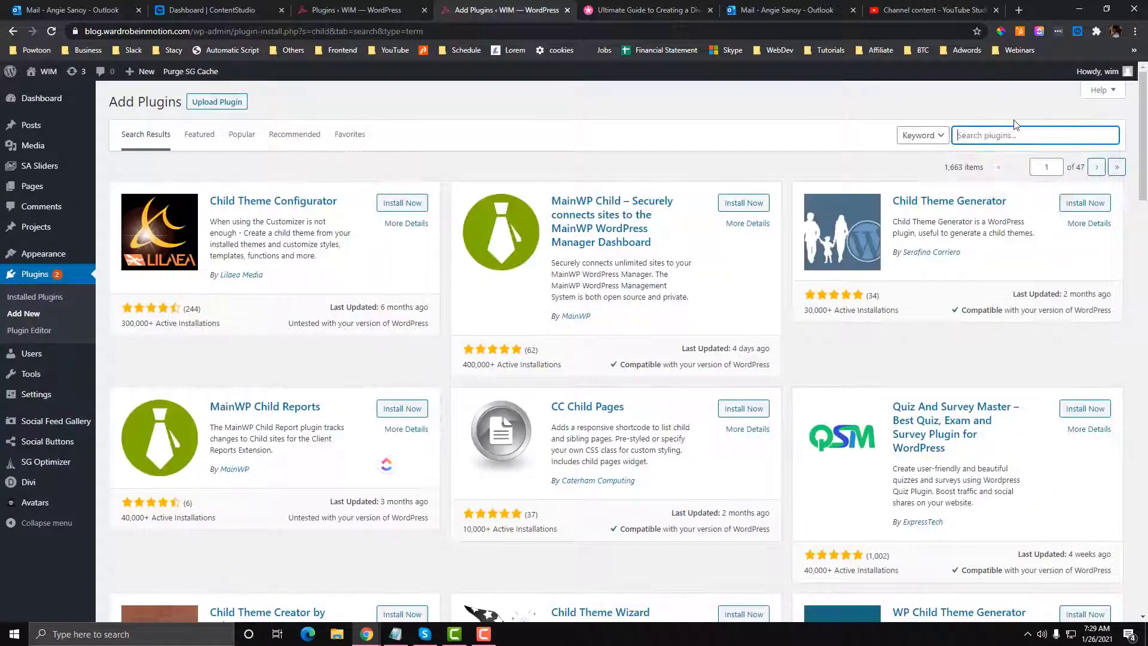
text(child)
click(1079, 204)
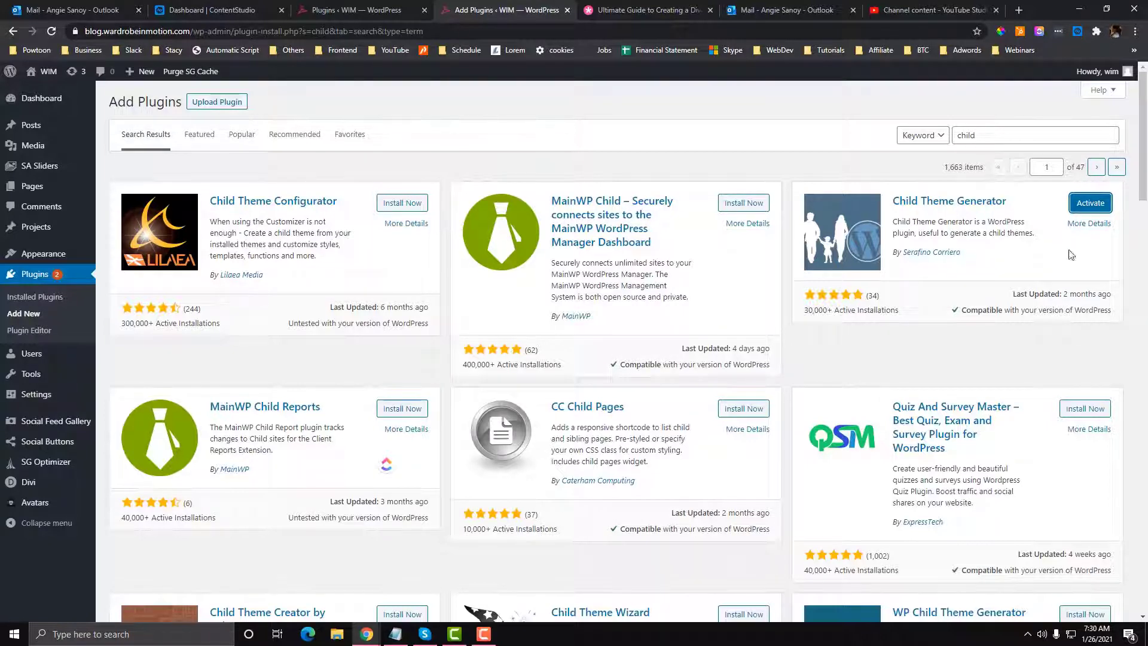
click(1091, 206)
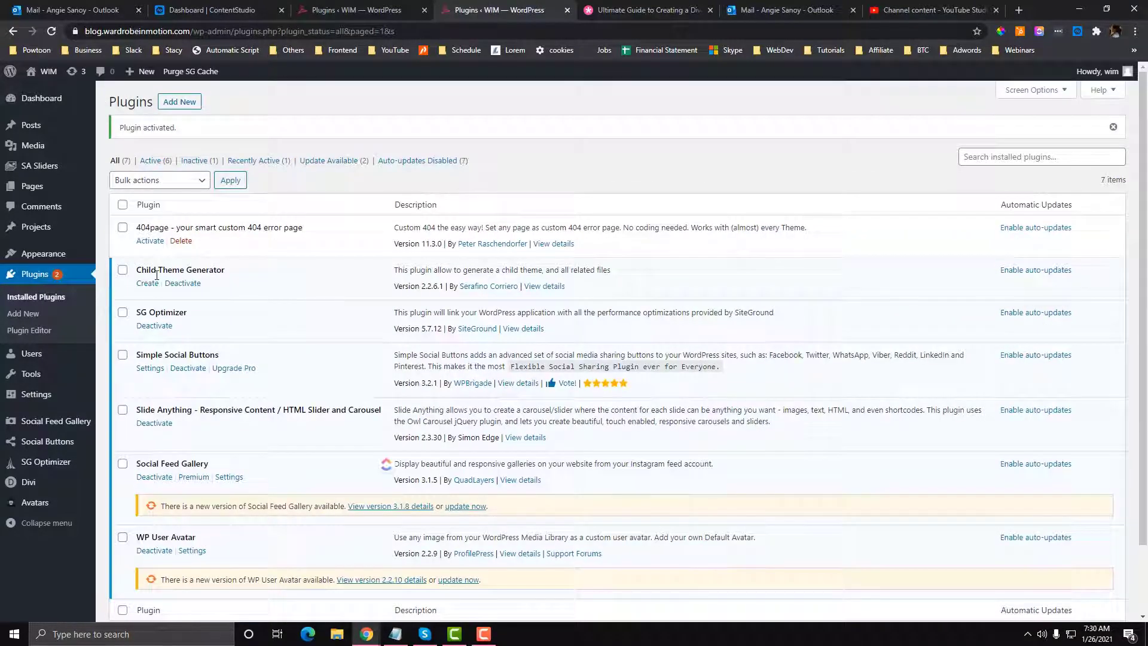
Step: Start creating a child theme in Child Theme Generator with the heading "Wardrobe In Motion" and the description "SWIM"
click(148, 283)
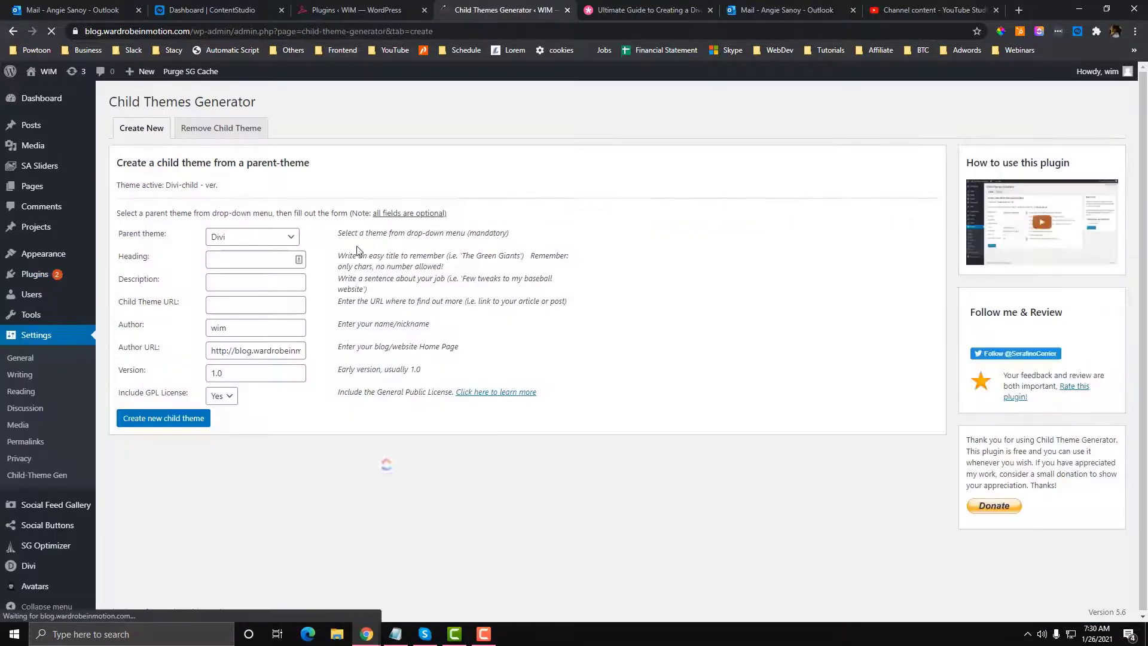
click(269, 261)
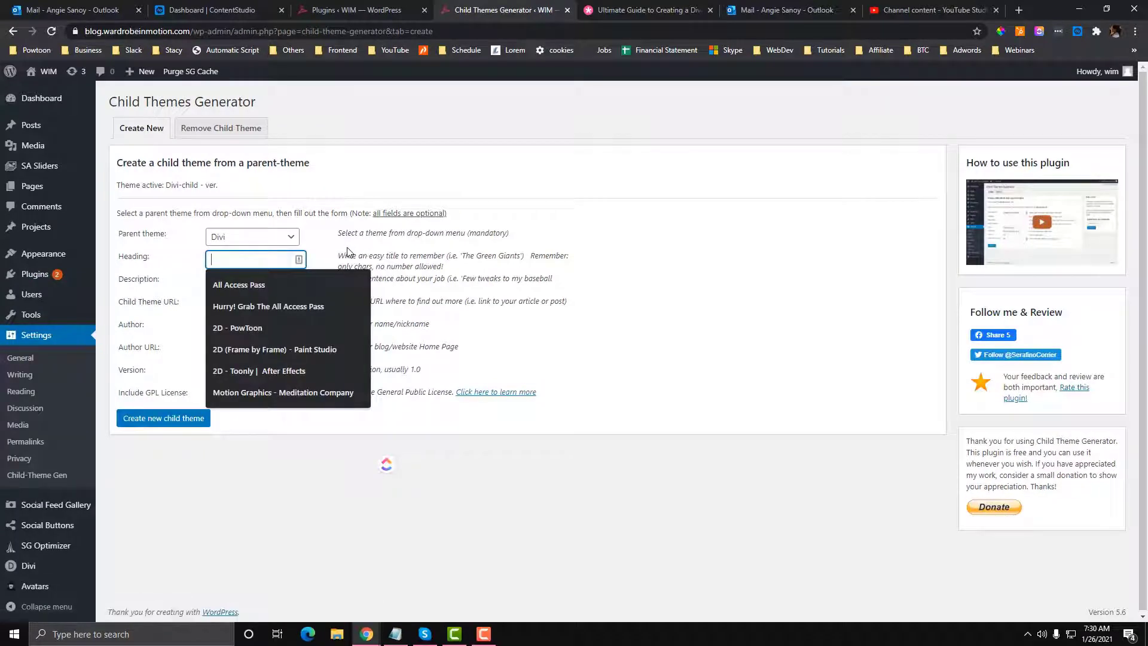
click(348, 252)
click(233, 263)
text(Wa)
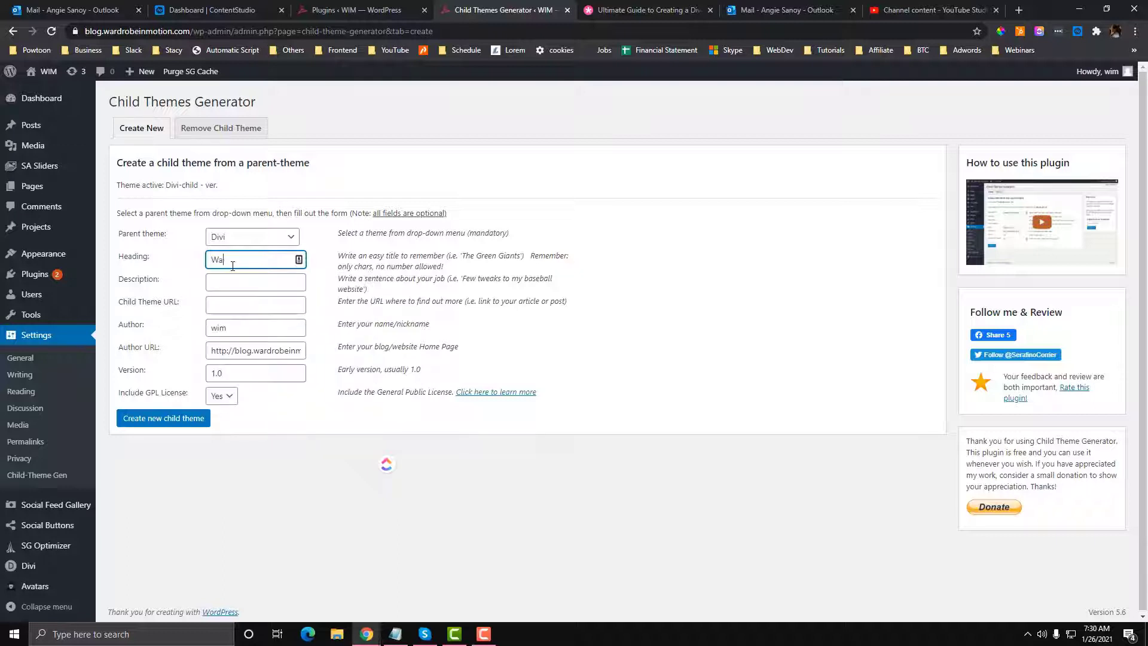
text(rdrobe In Motion)
key(ctrl+a)
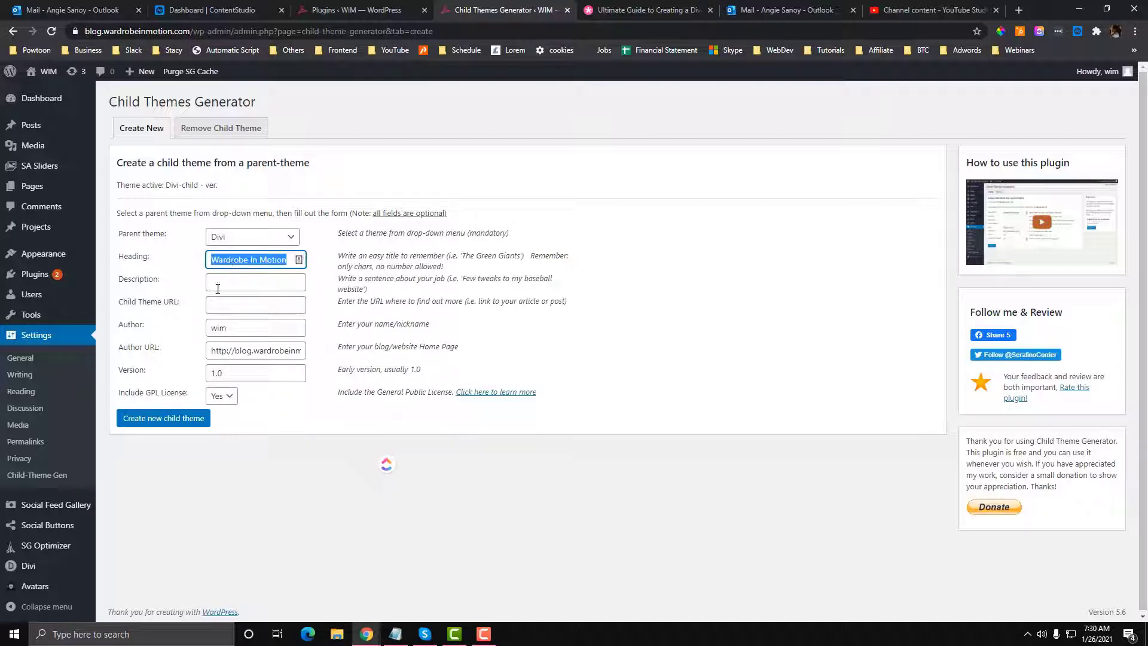
click(217, 289)
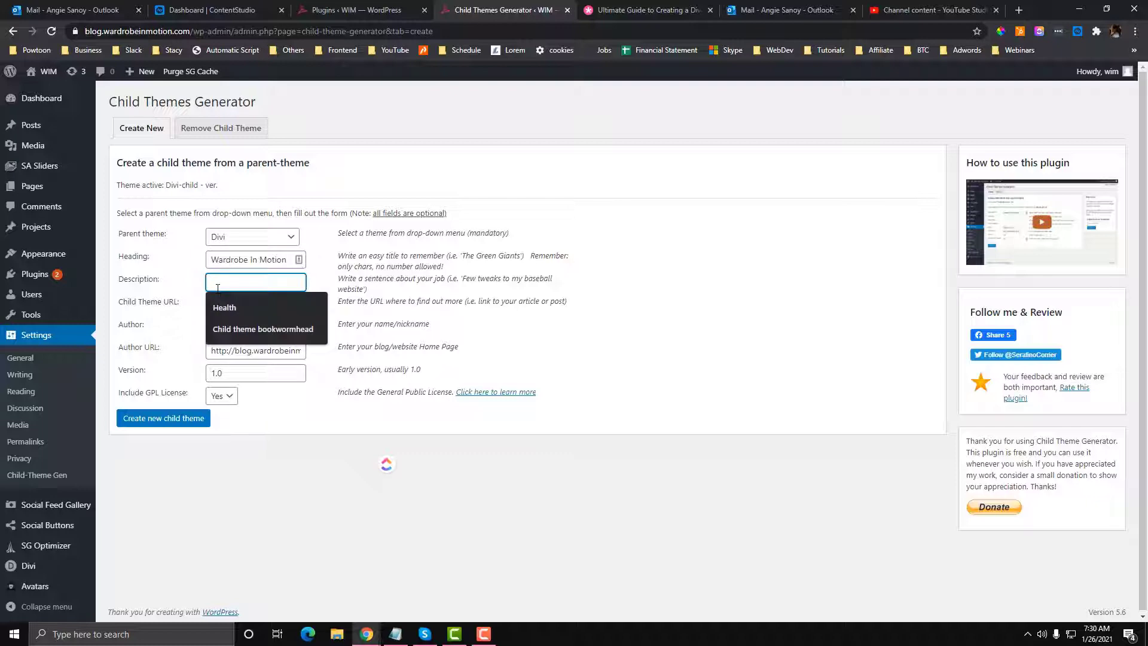
text(SWIM)
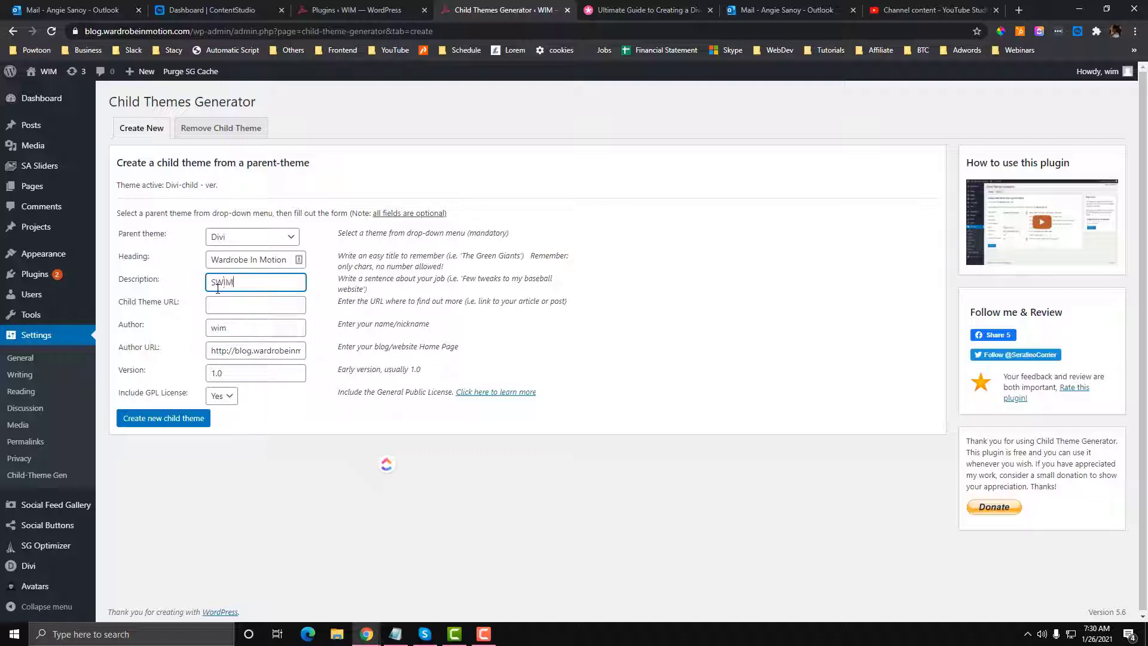
Step: Load the site's front page, blog.wardrobeinmotion.com, in the other browser tab that shows the Plugins page
drag(323, 11, 494, 5)
drag(191, 31, 489, 43)
key(BackSpace)
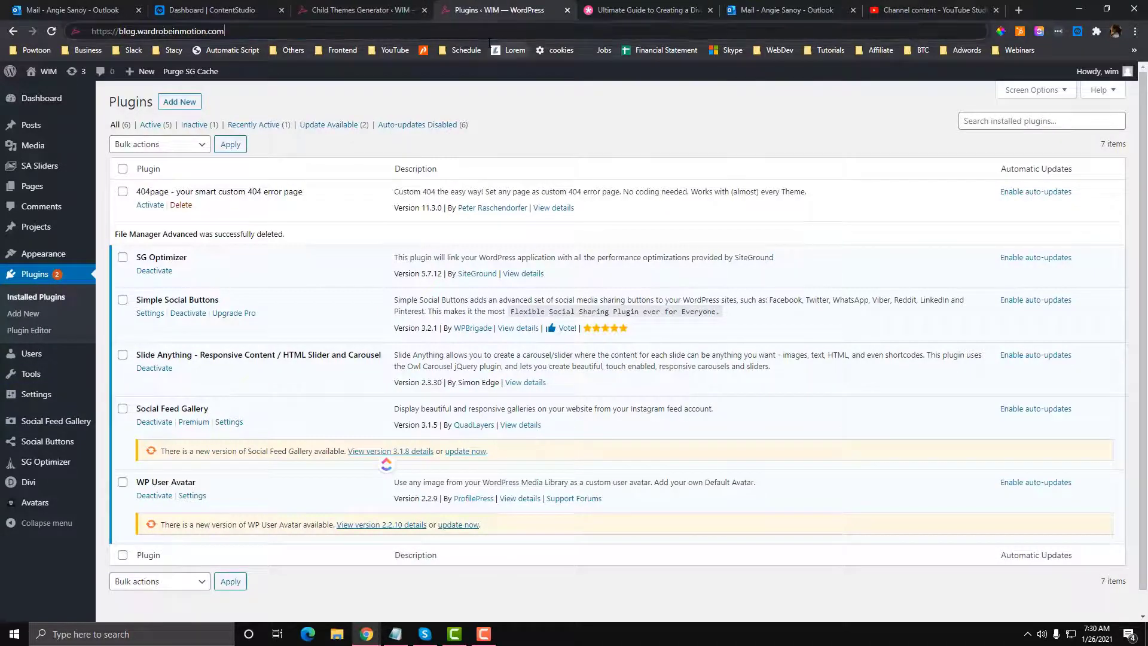
key(Return)
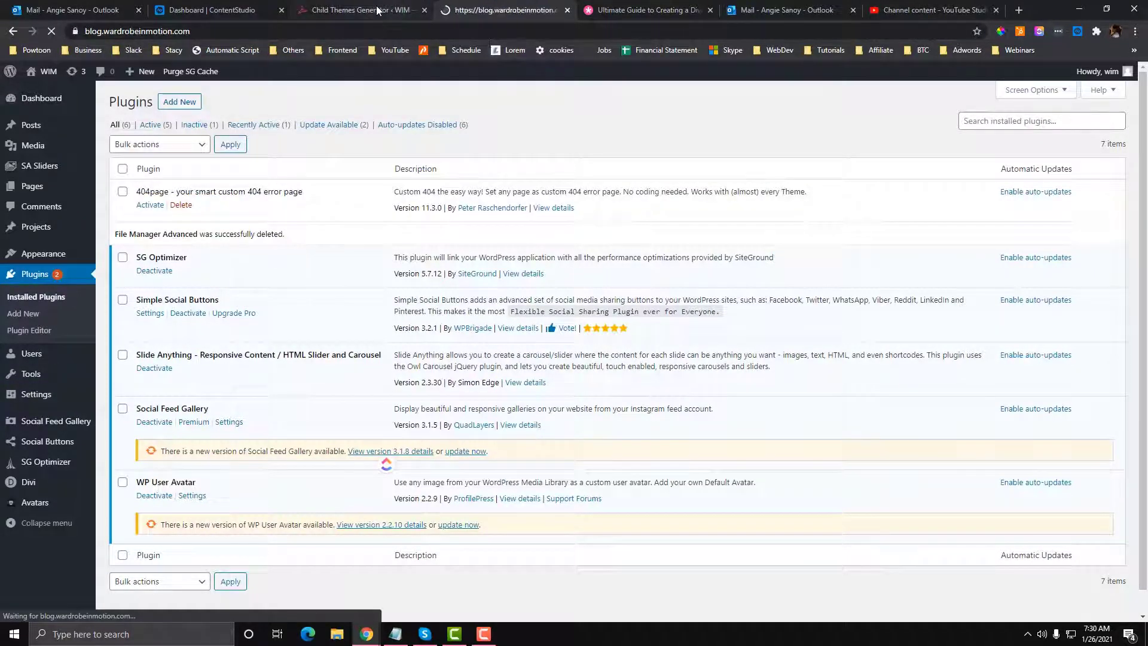
click(386, 11)
click(455, 8)
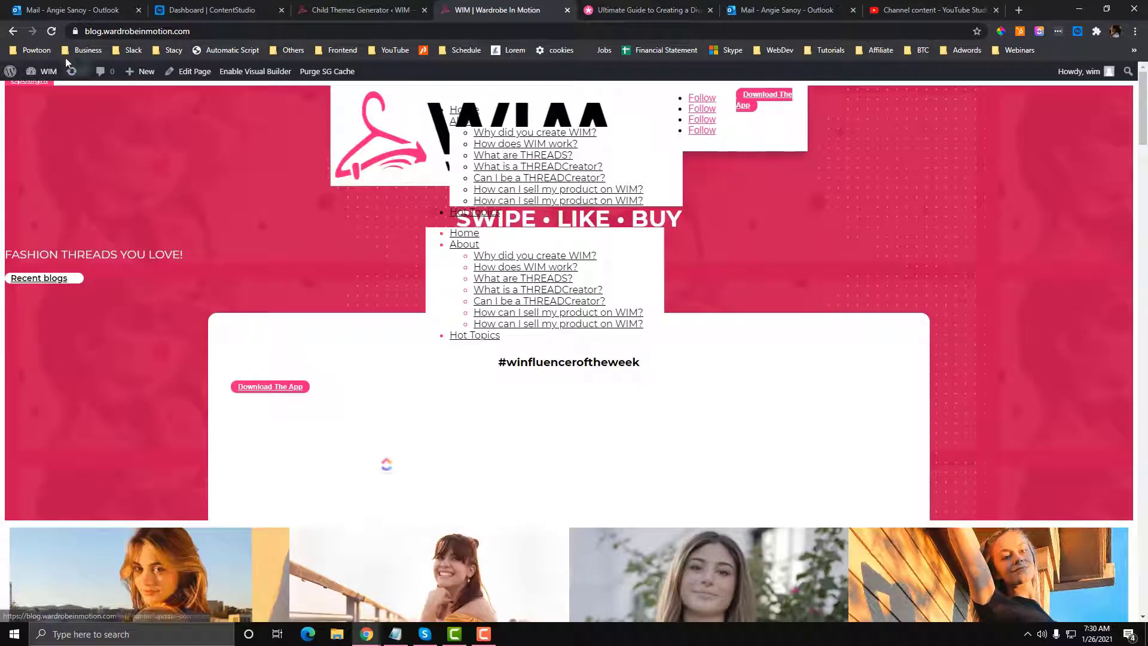
Step: Open the Themes page in a separate browser tab and activate the Divi parent theme
click(363, 5)
mouse_move(60, 254)
right_click(116, 256)
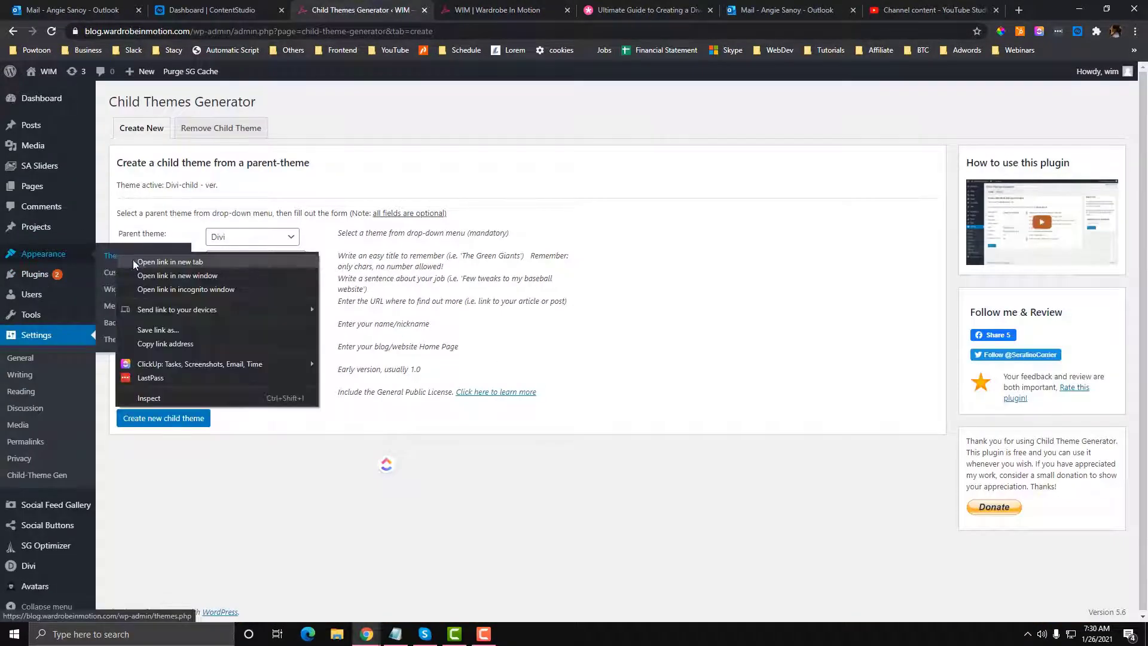
click(133, 259)
drag(450, 9, 326, 9)
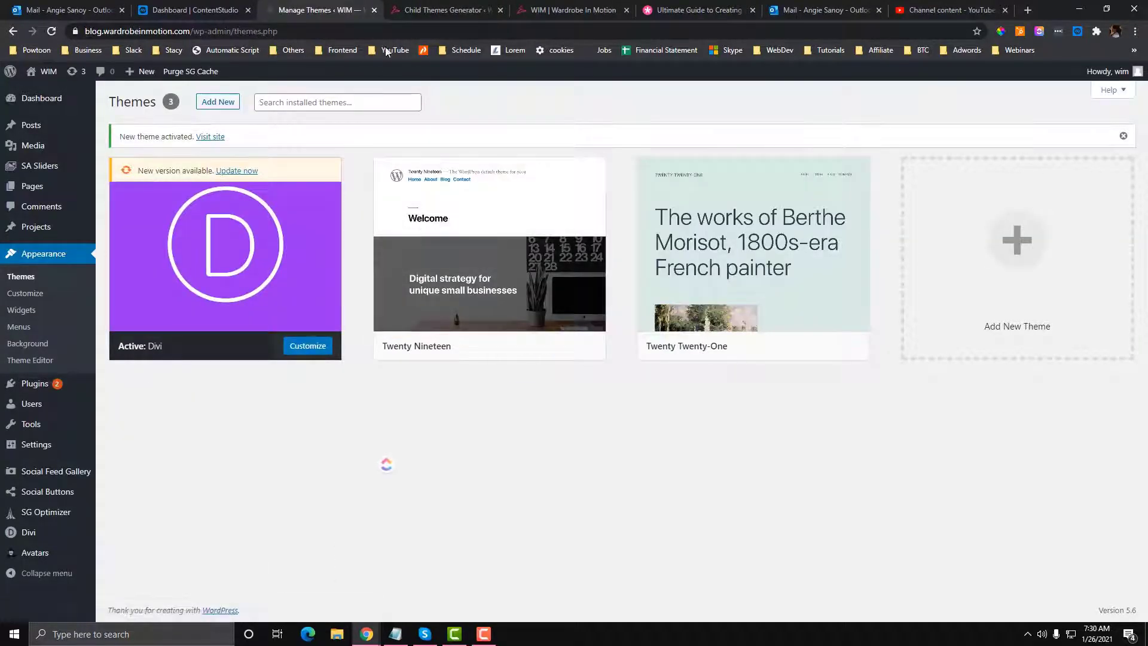
Step: Copy the tagline "FASHION THREADS YOU LOVE!" from the site's front page into the child theme's description
click(413, 16)
click(554, 11)
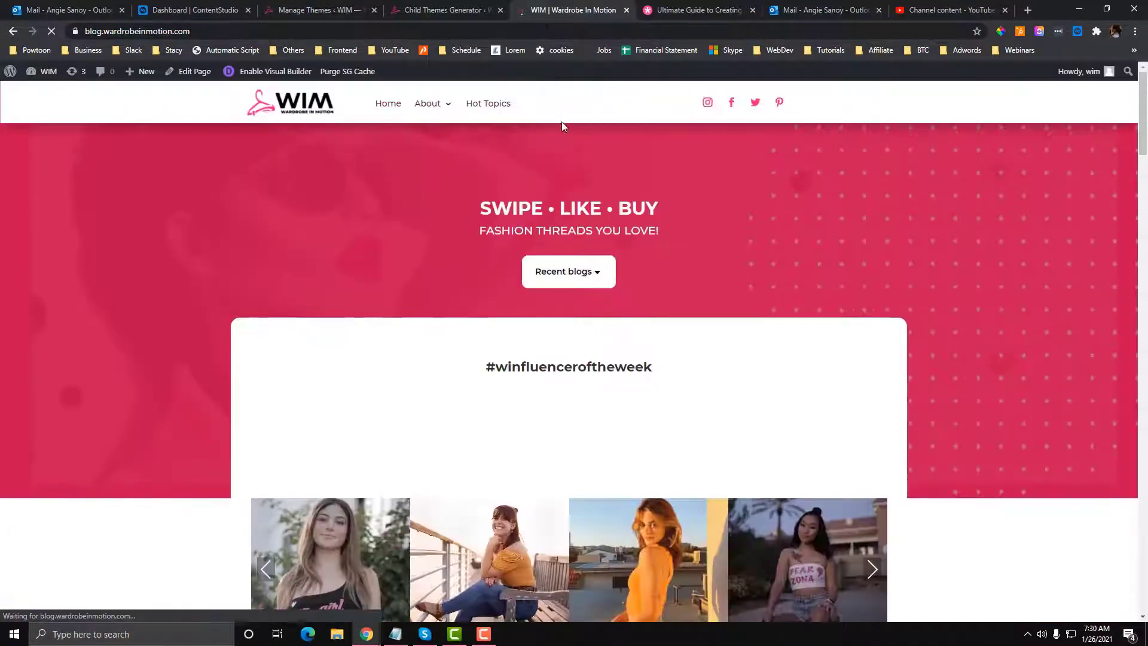
drag(664, 232, 489, 229)
key(ctrl+c)
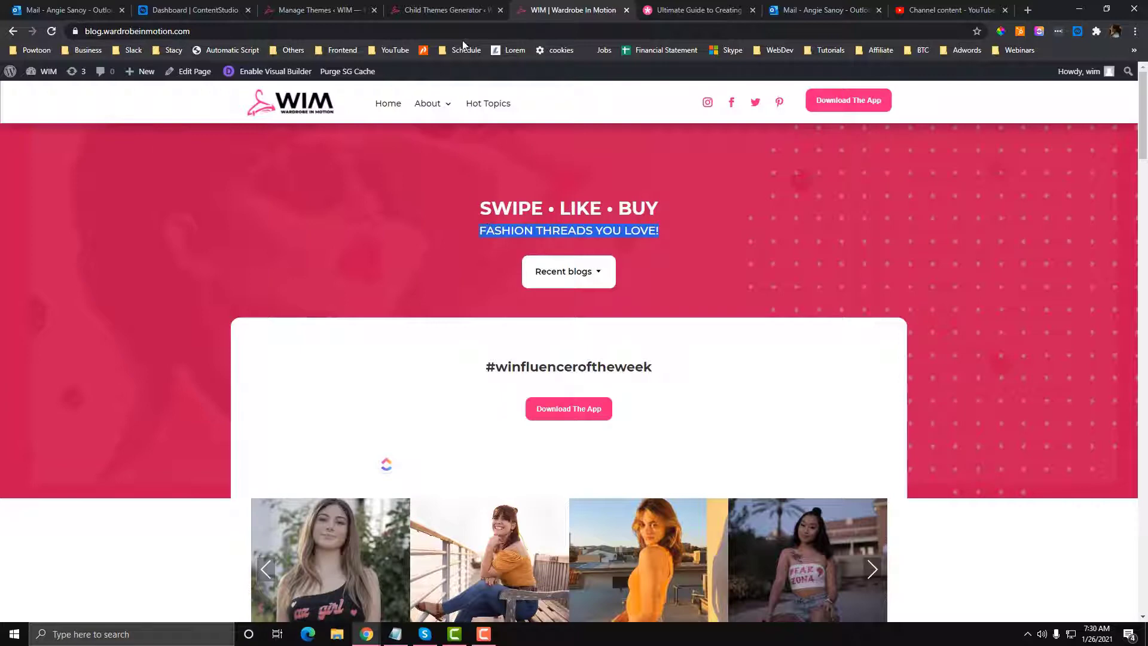
click(452, 10)
click(257, 285)
key(ctrl+v)
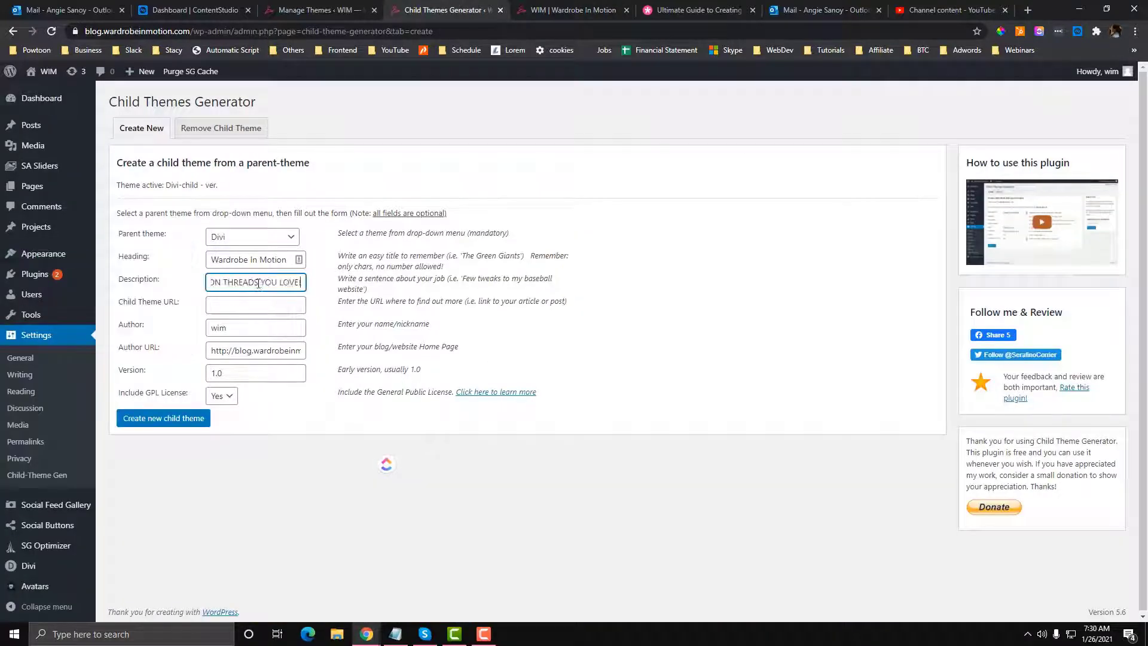
Step: Set the child theme's author to "Hollywood Branded" and remove the "blog." subdomain from the author URL
click(259, 301)
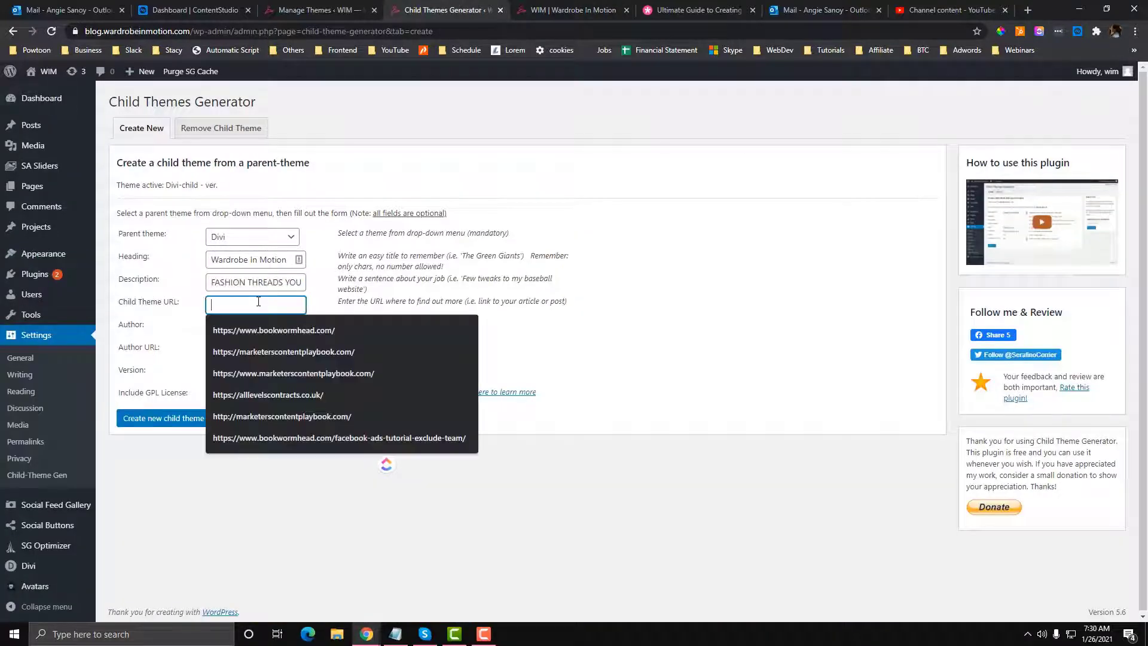
click(751, 322)
drag(281, 328, 205, 330)
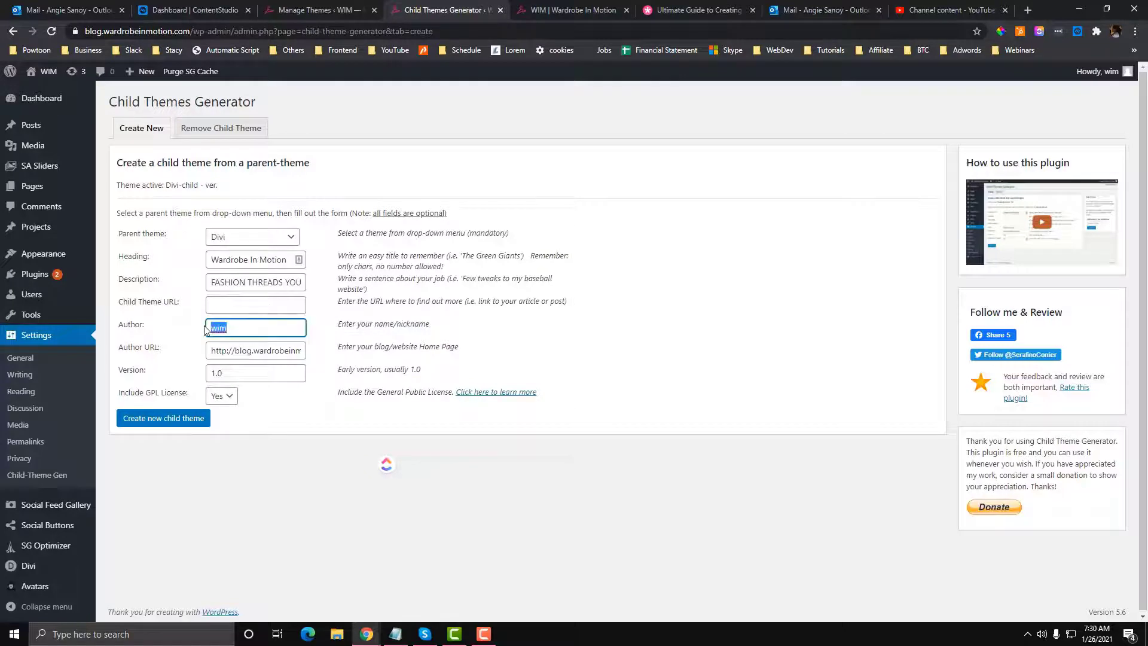
text(Hollywood Branded)
click(229, 352)
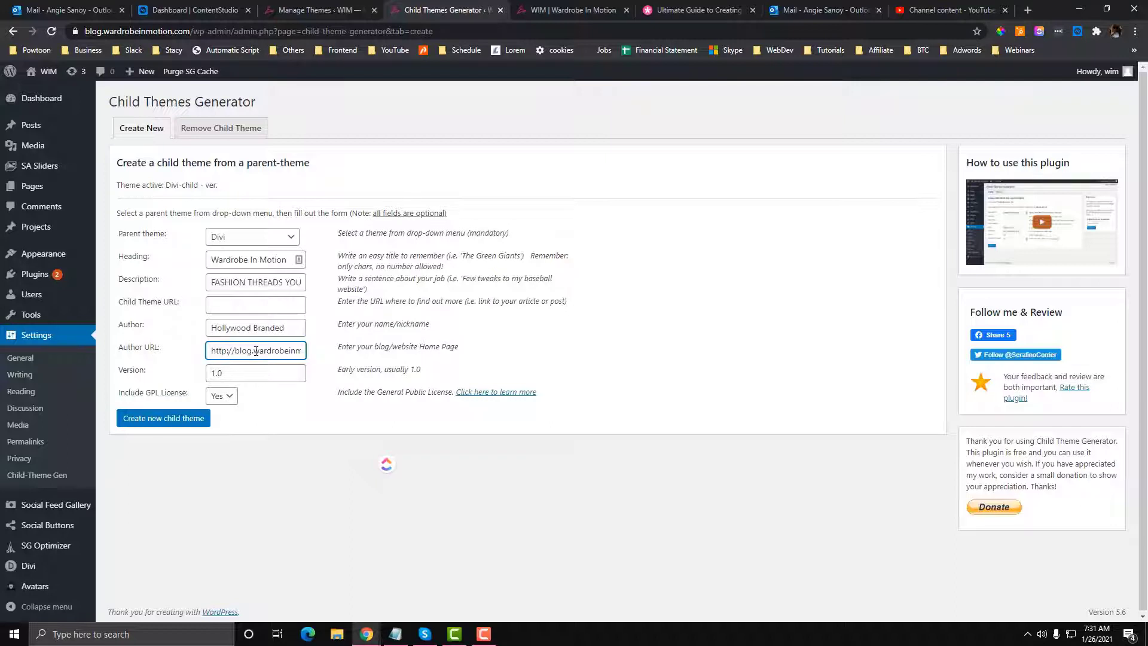
drag(256, 351, 235, 351)
key(BackSpace)
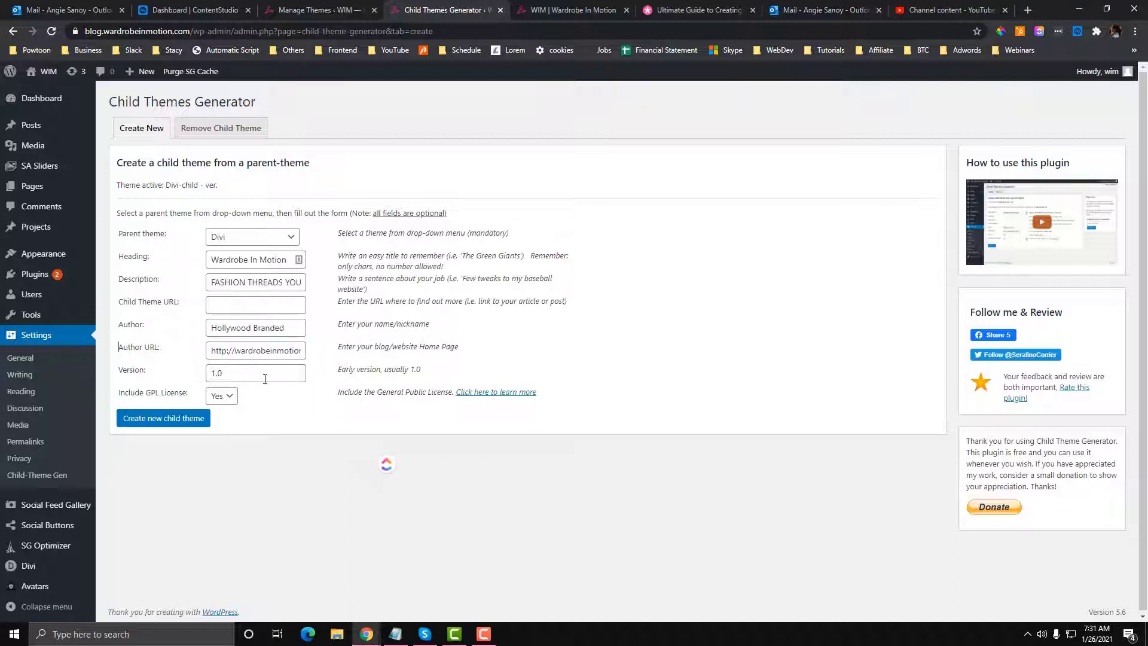
click(255, 379)
drag(203, 372, 278, 374)
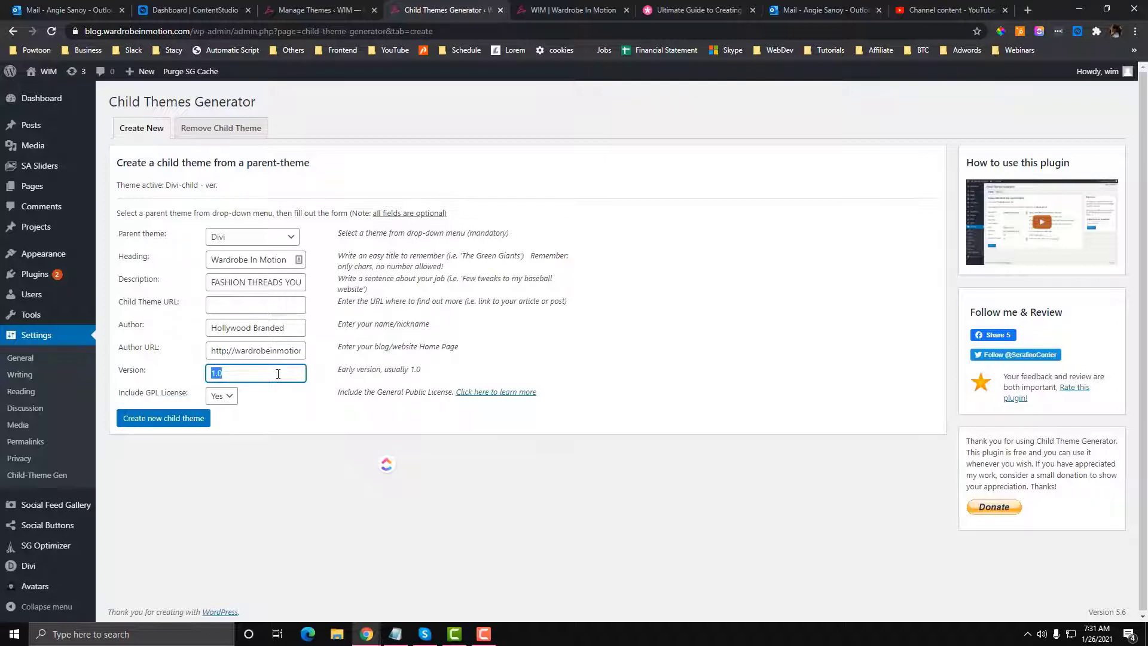
click(278, 374)
drag(338, 370, 448, 376)
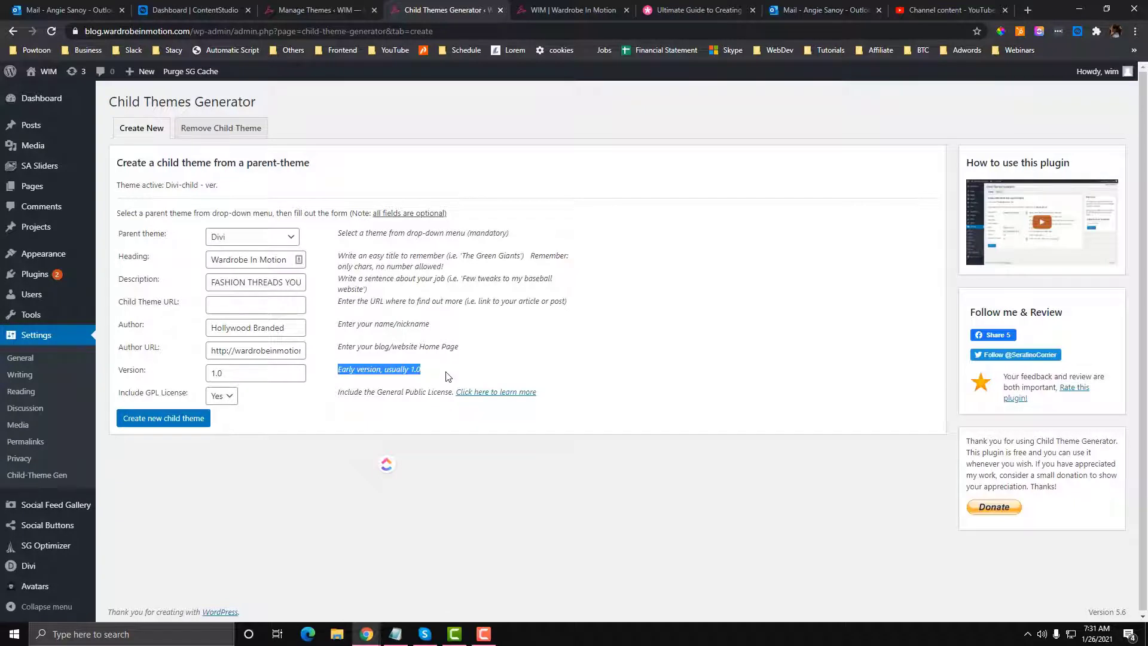
click(449, 376)
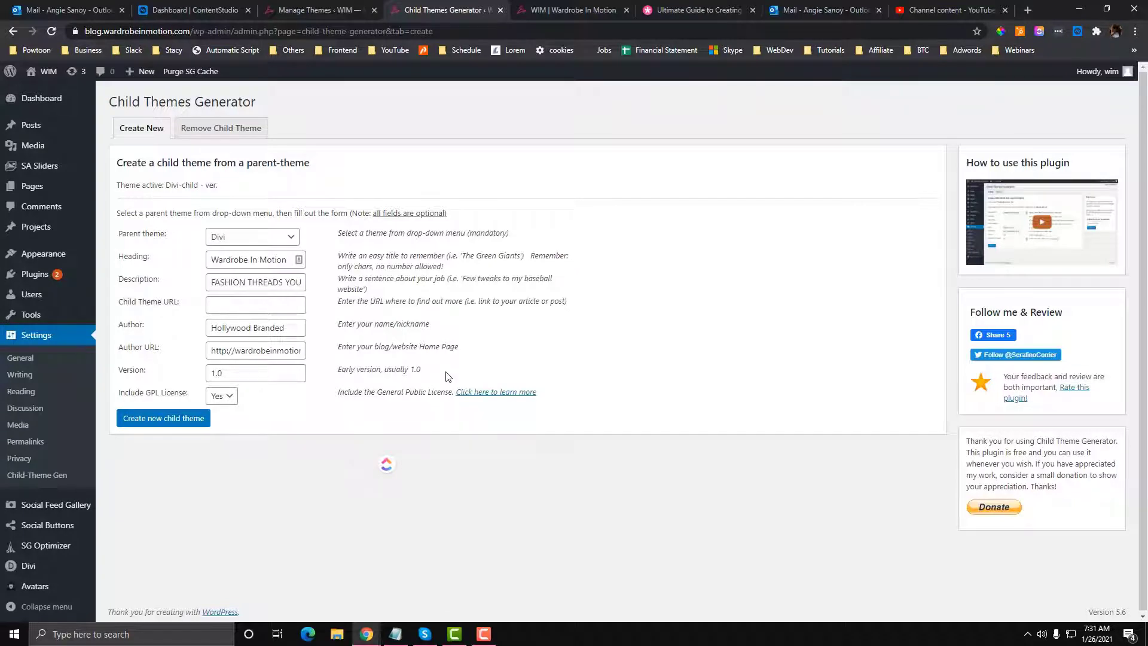
click(273, 378)
click(288, 424)
Step: Create the child theme, finish the generator and activate the WardrobeInMotion theme
click(190, 421)
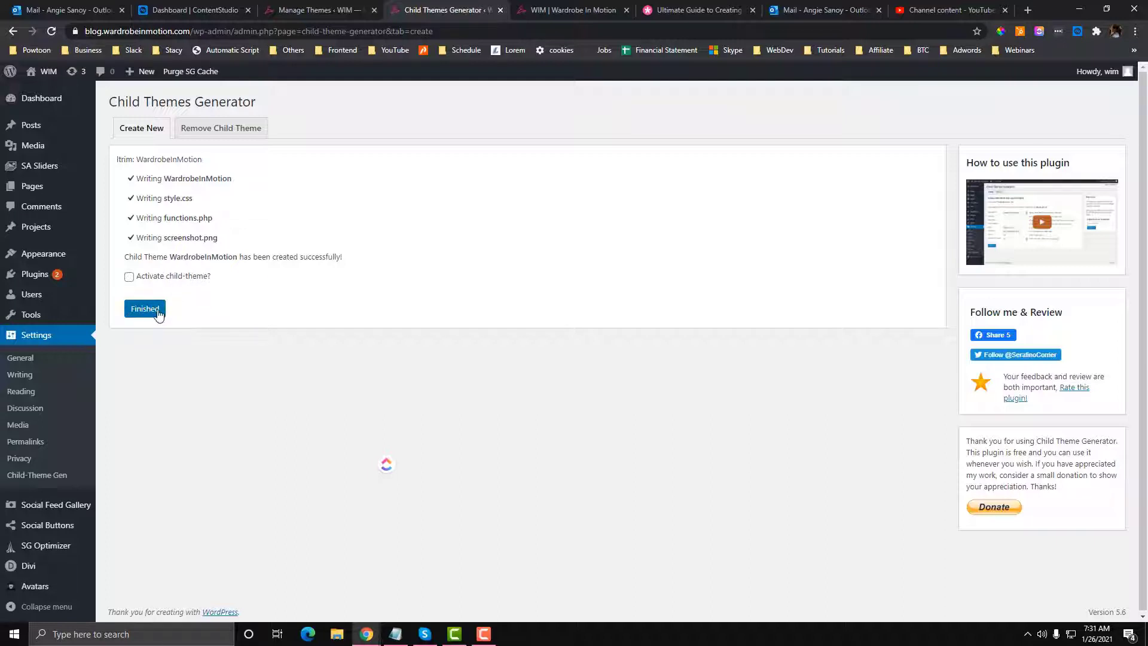
click(157, 313)
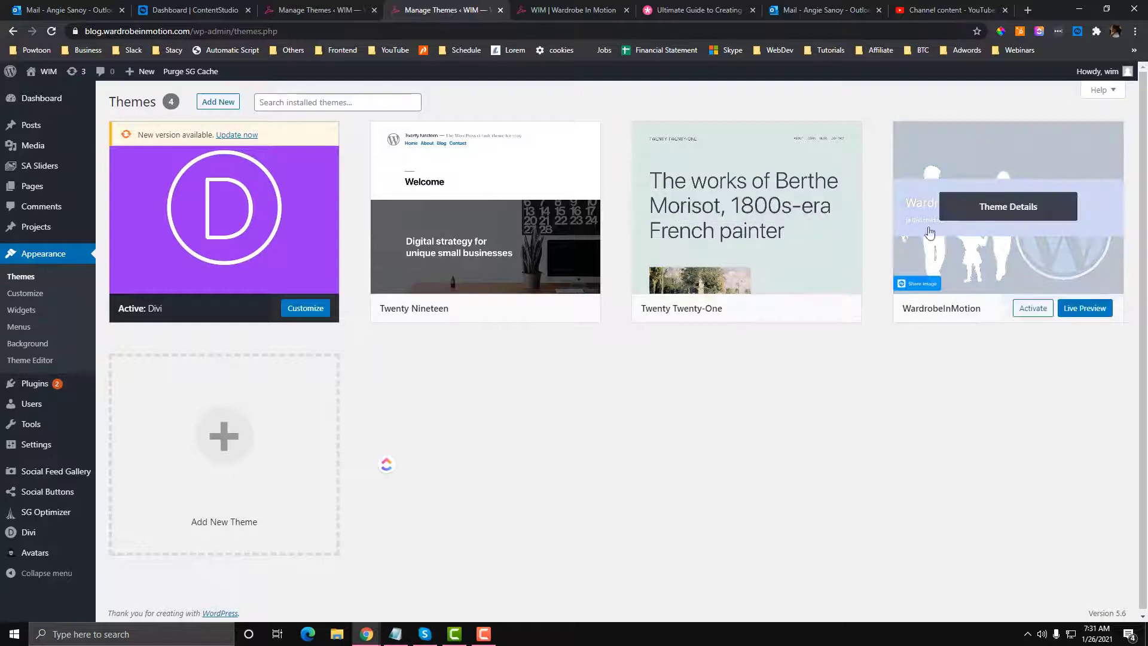
click(1022, 308)
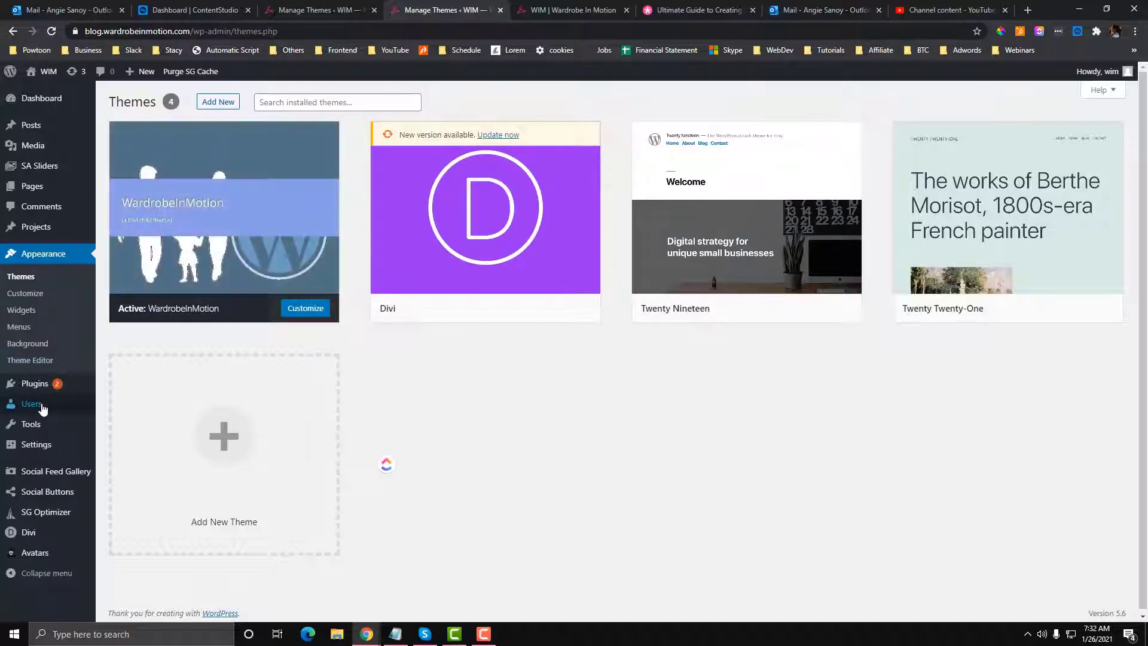
Step: Deactivate the Child Theme Generator plugin in the installed plugins list and delete it with its data
mouse_move(48, 386)
click(133, 388)
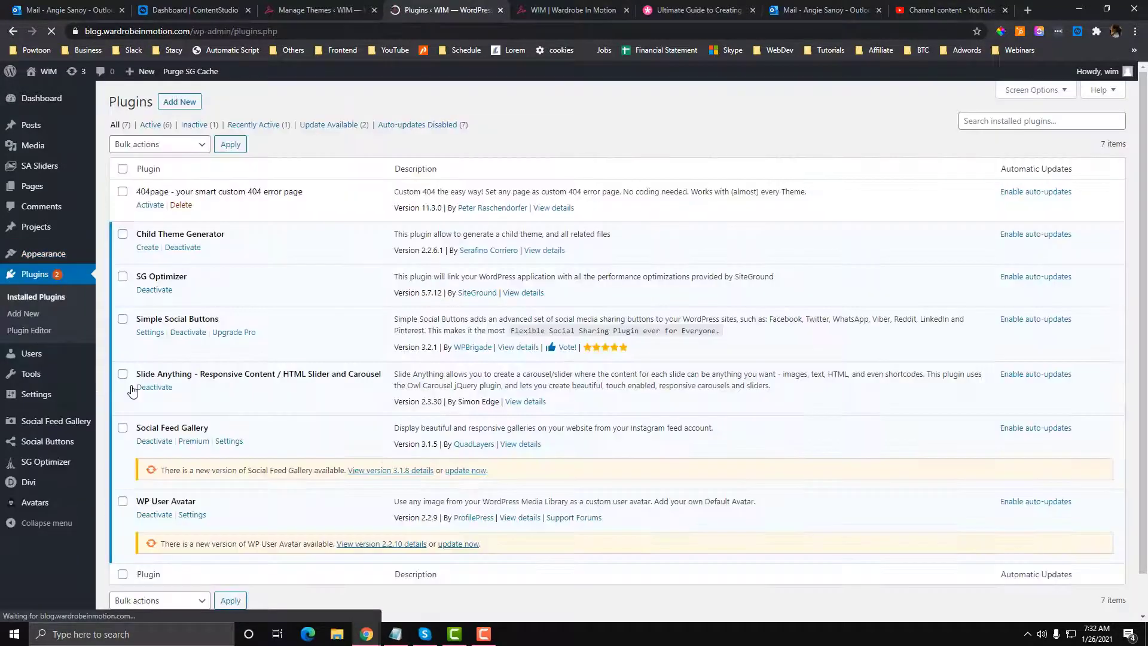
click(122, 234)
click(191, 252)
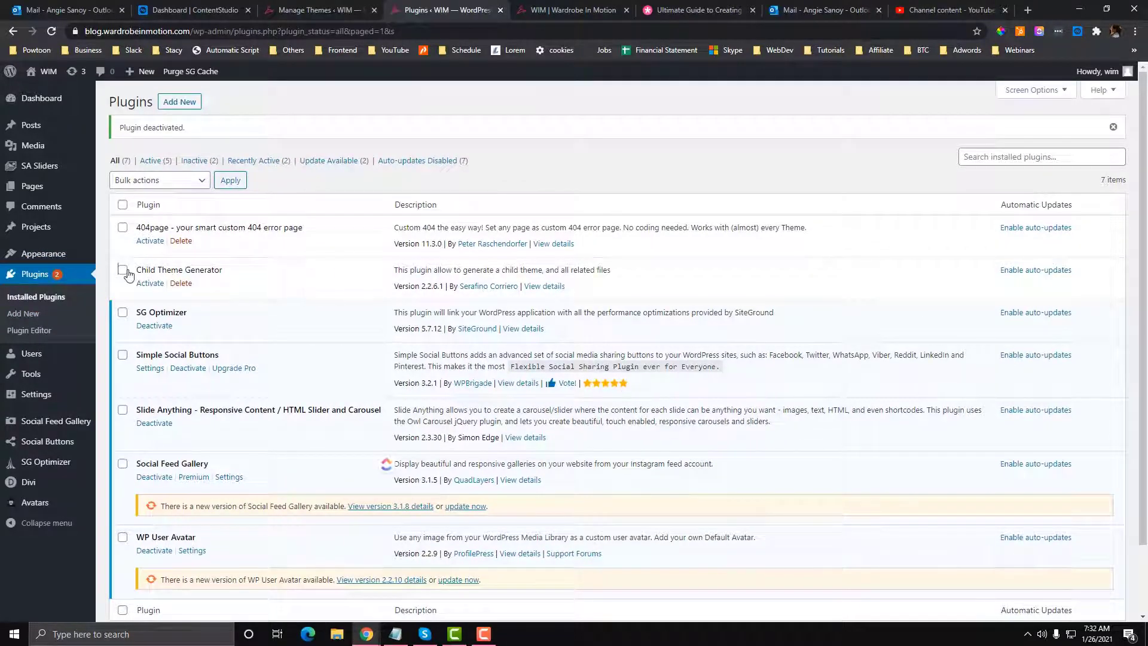
click(122, 269)
click(180, 283)
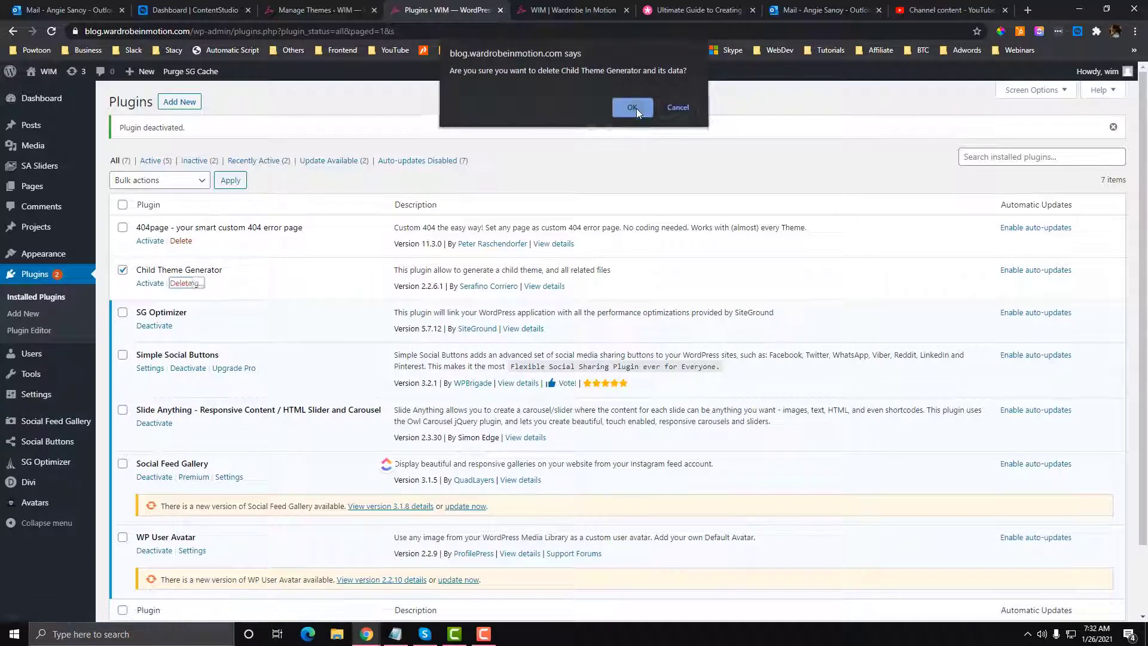
click(632, 108)
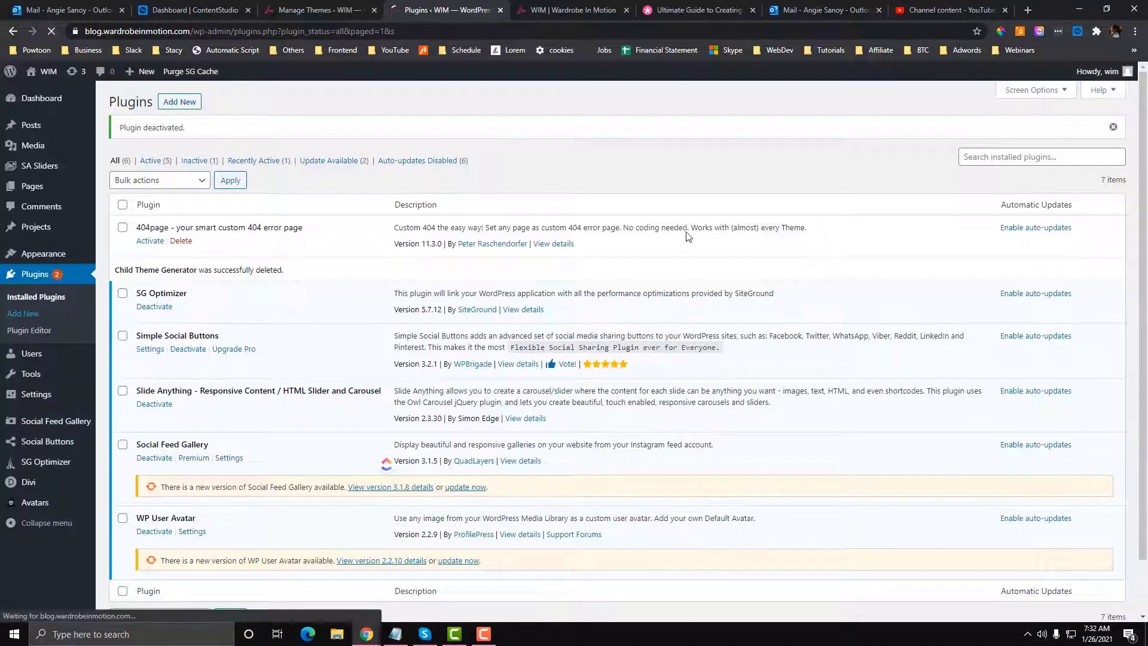
Step: Search the plugin directory for "wp file manager", then install and activate Advanced File Manager
click(1010, 134)
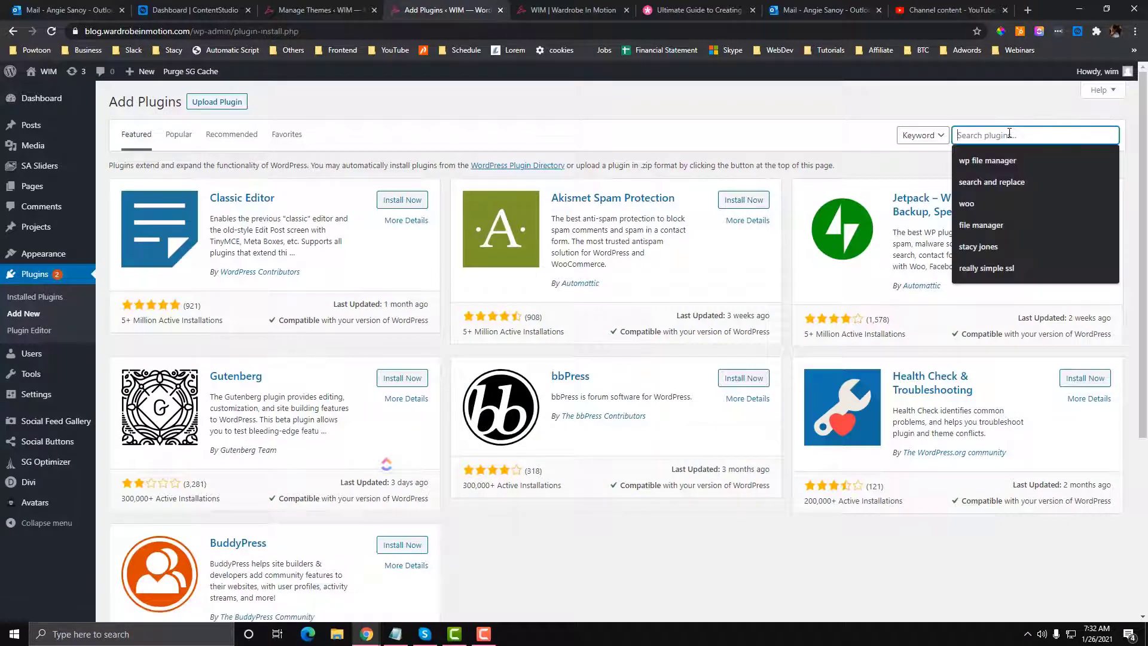
text(wp file manag)
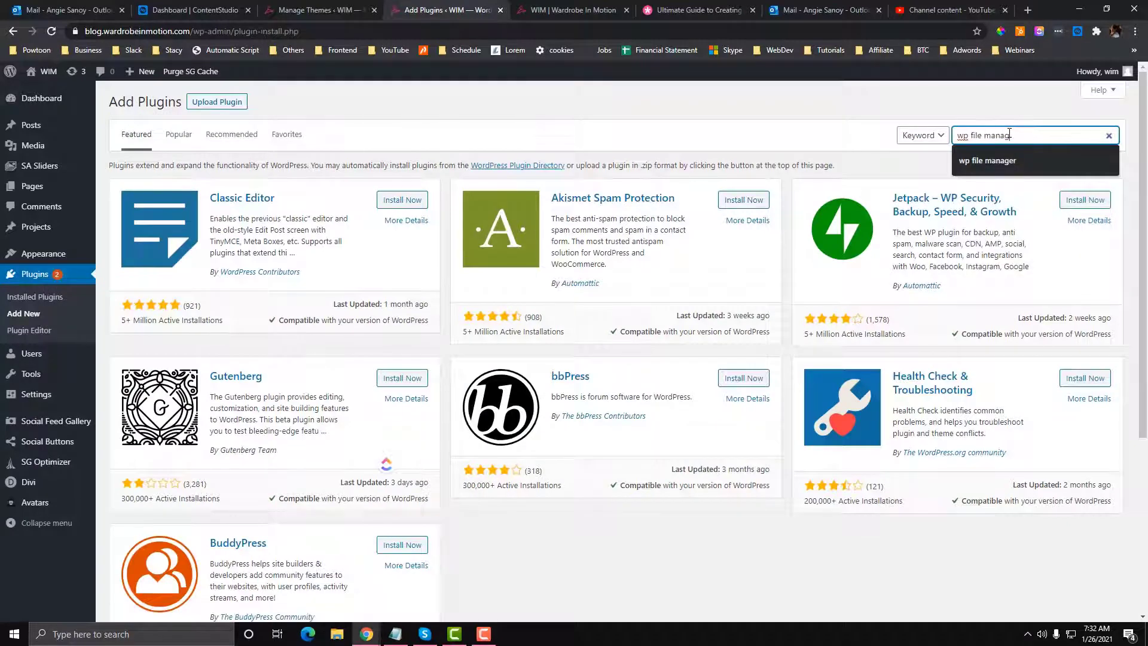
text(er)
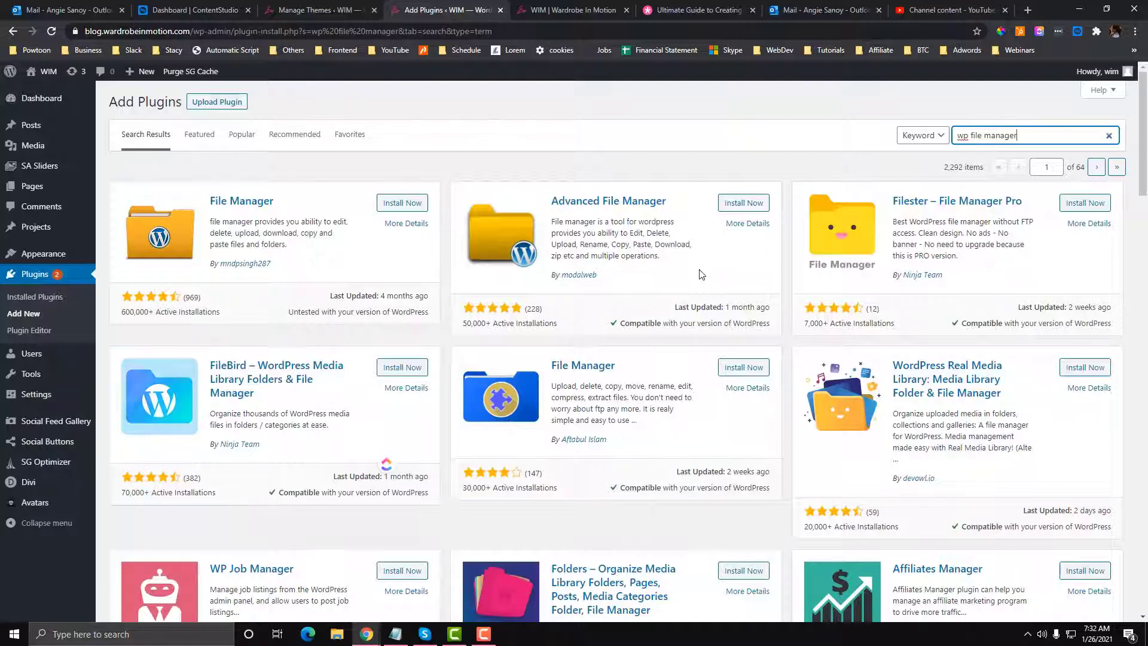
click(743, 203)
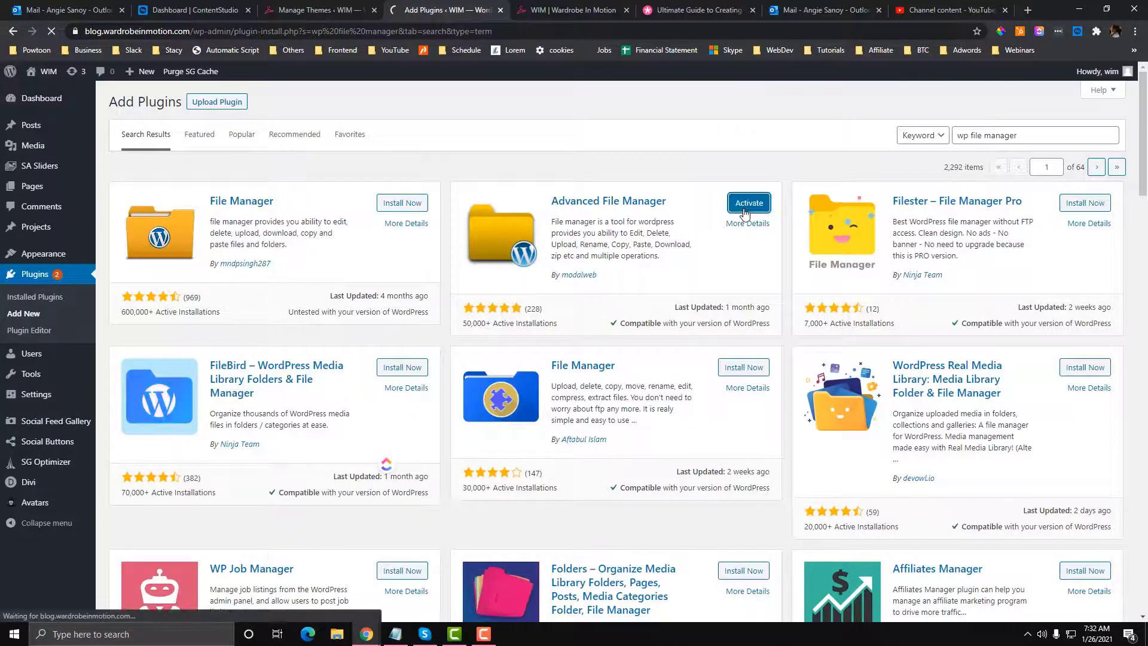
click(744, 211)
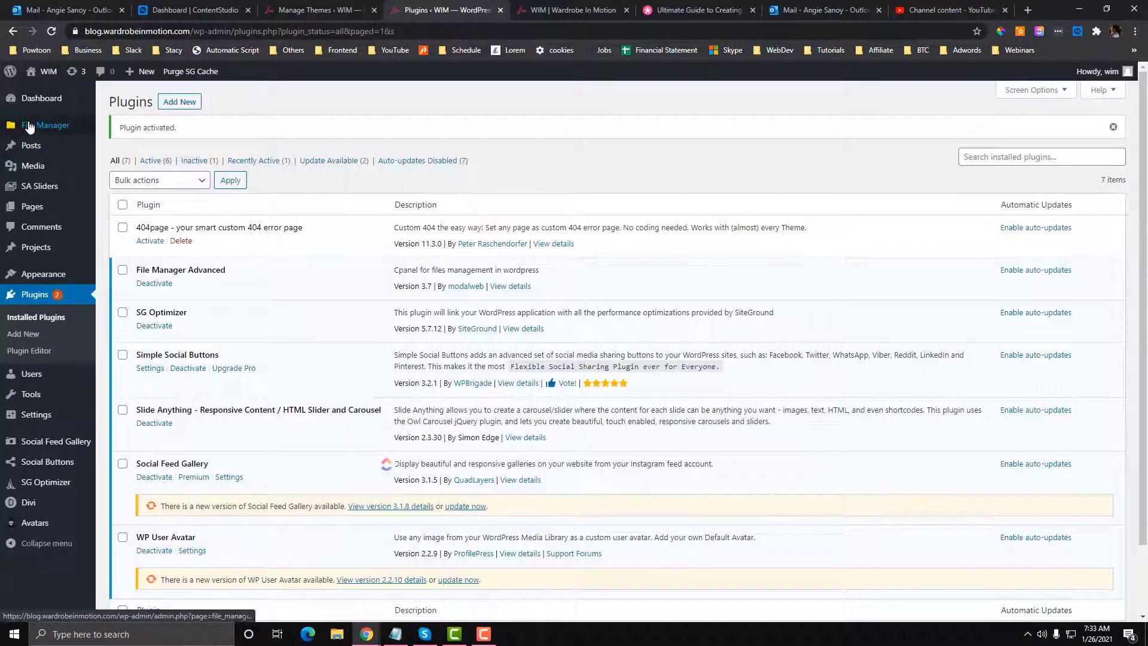
Step: Open the File Manager and go to the WardrobeInMotion theme folder under wp-content/themes
mouse_move(67, 127)
click(127, 126)
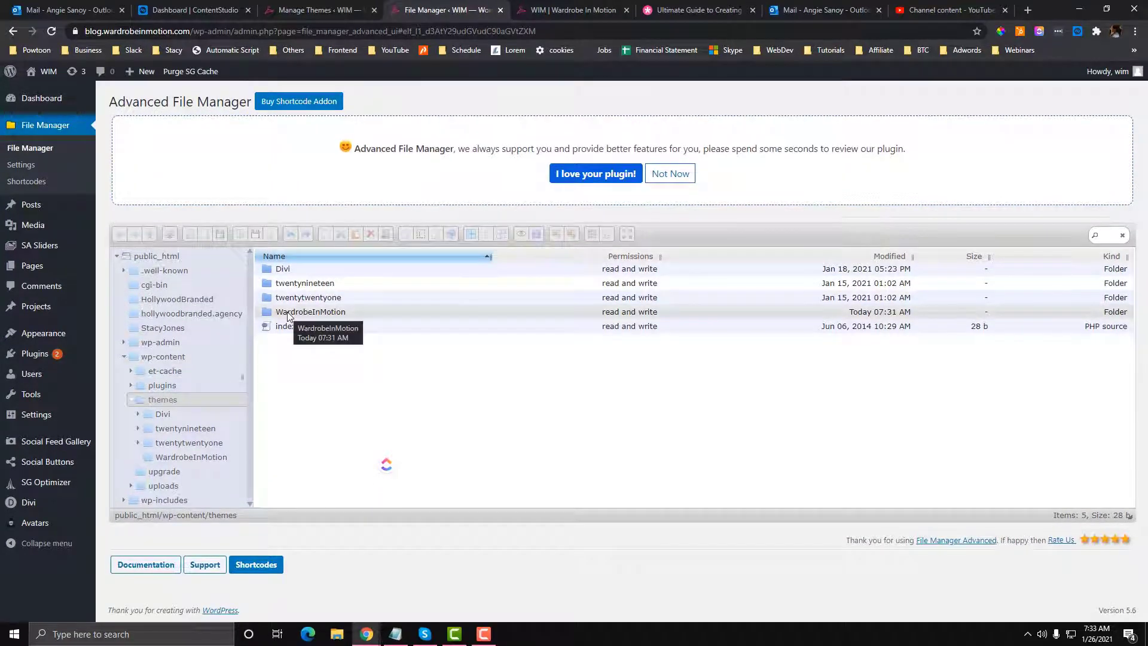
click(288, 315)
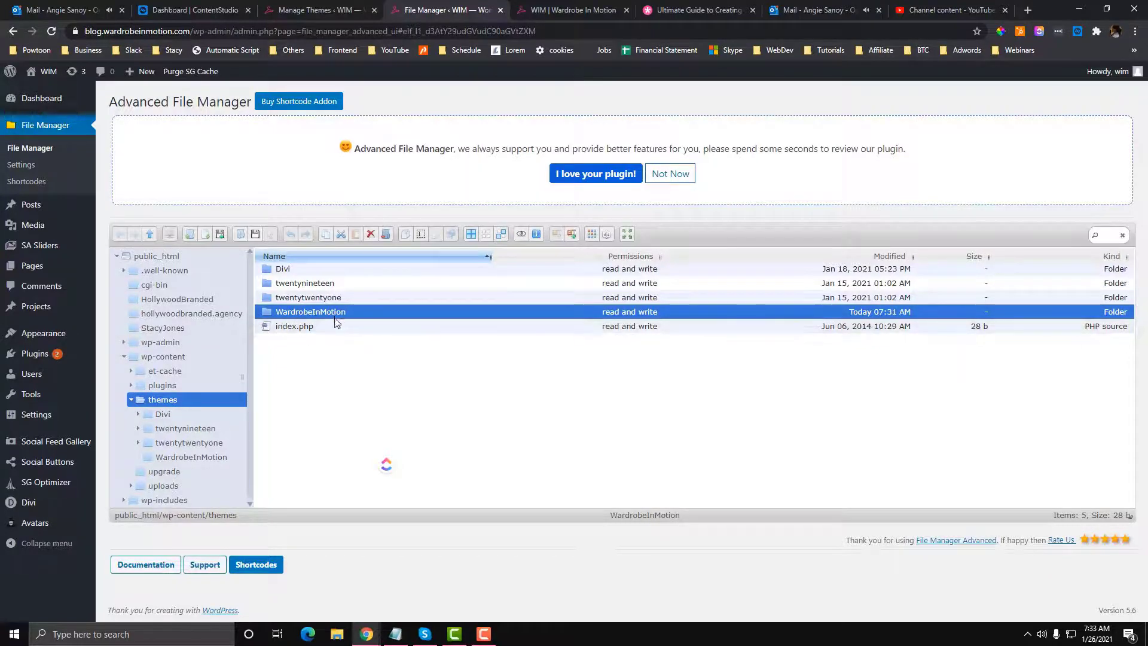
click(190, 458)
Step: Download screenshot.png from the WardrobeInMotion theme folder to the Desktop
click(302, 286)
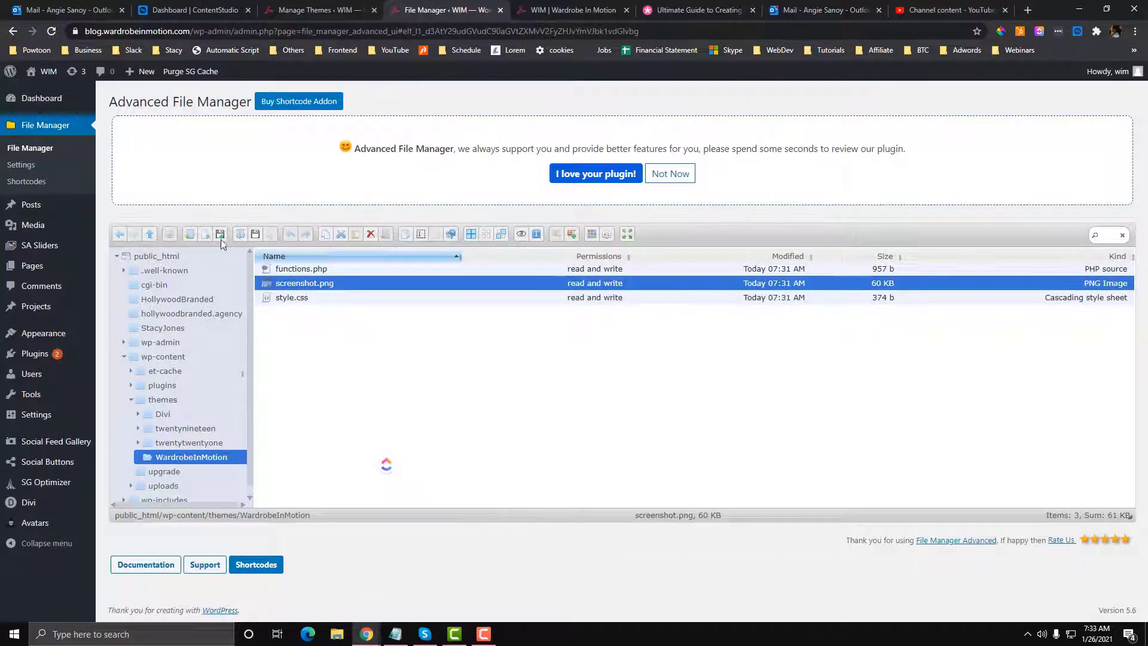
right_click(288, 287)
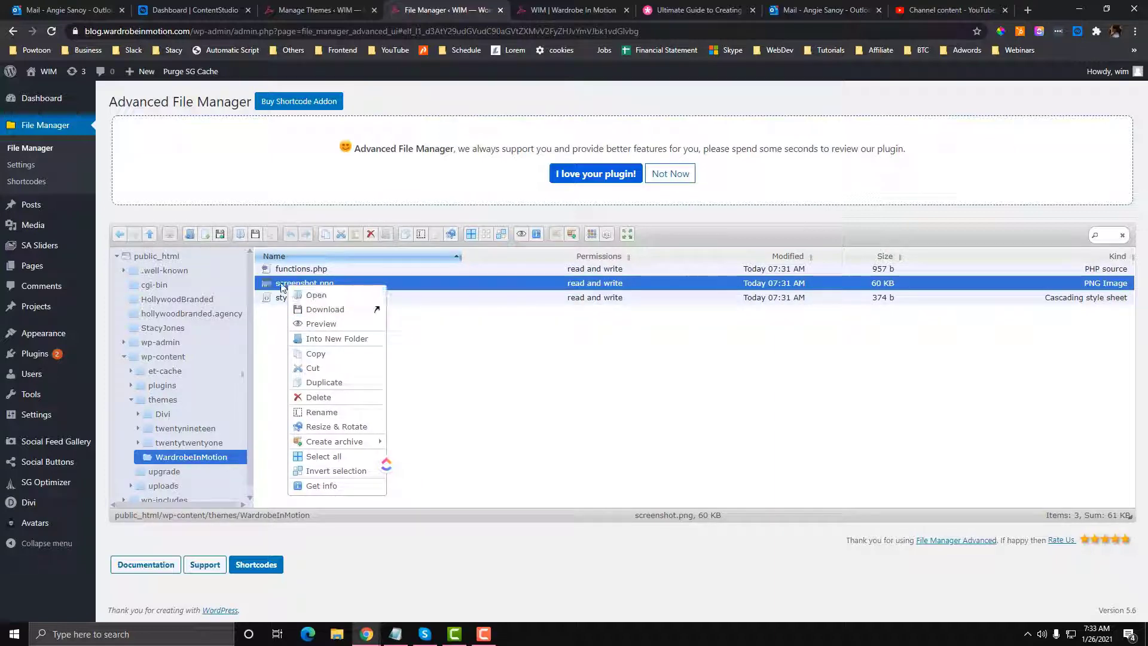
click(314, 310)
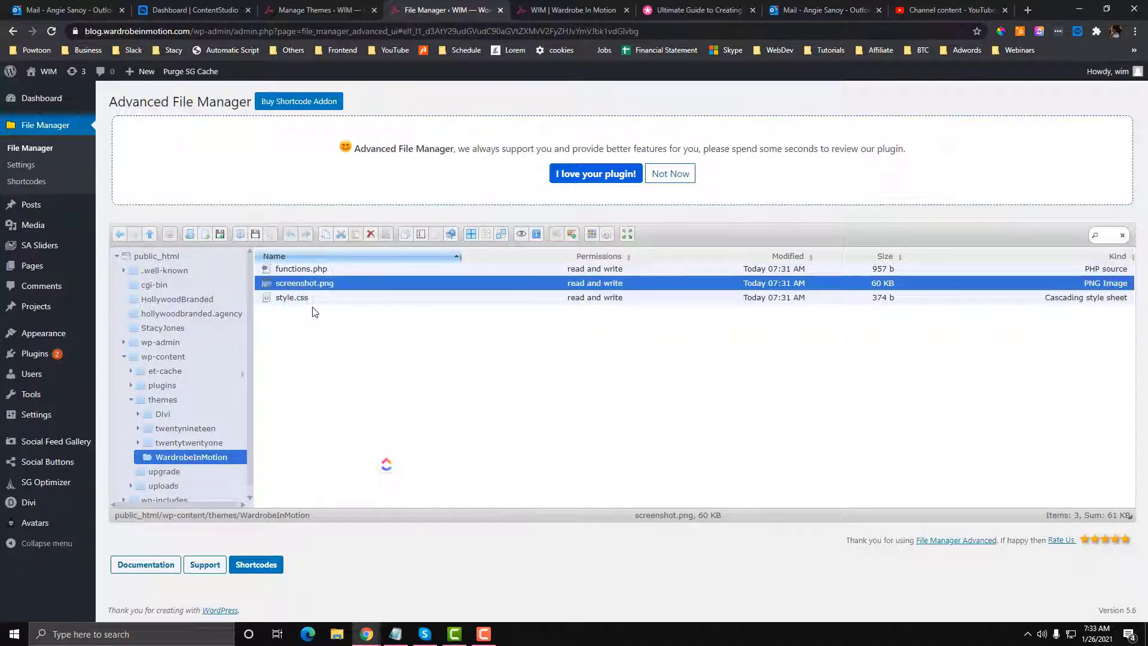
scroll(128, 326, up, 2)
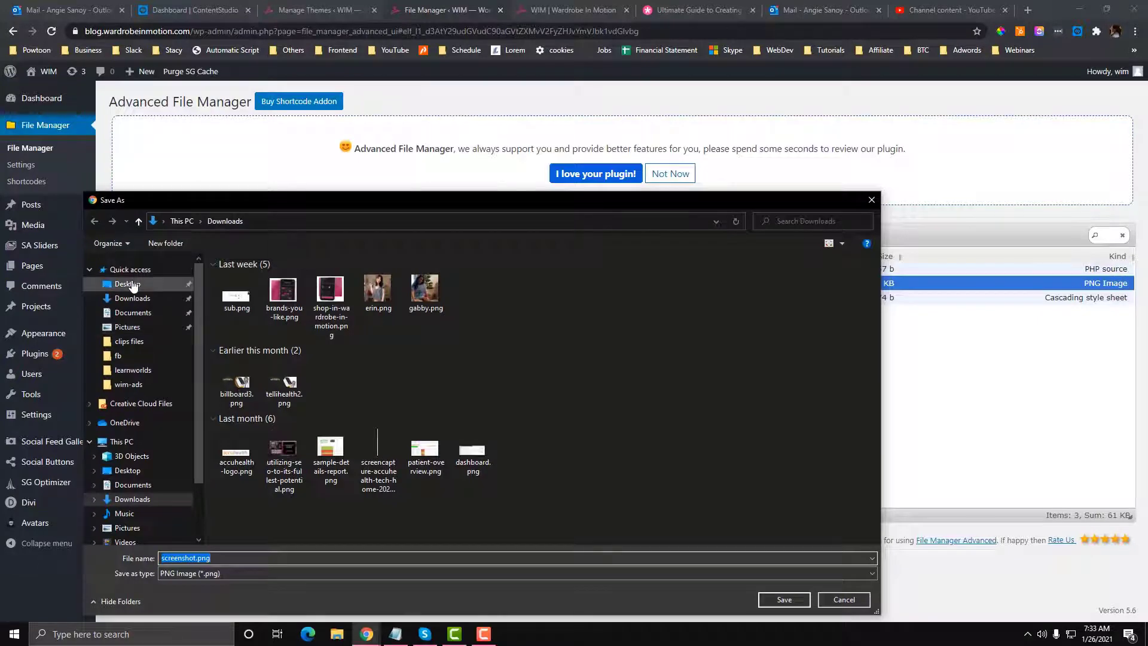
click(128, 284)
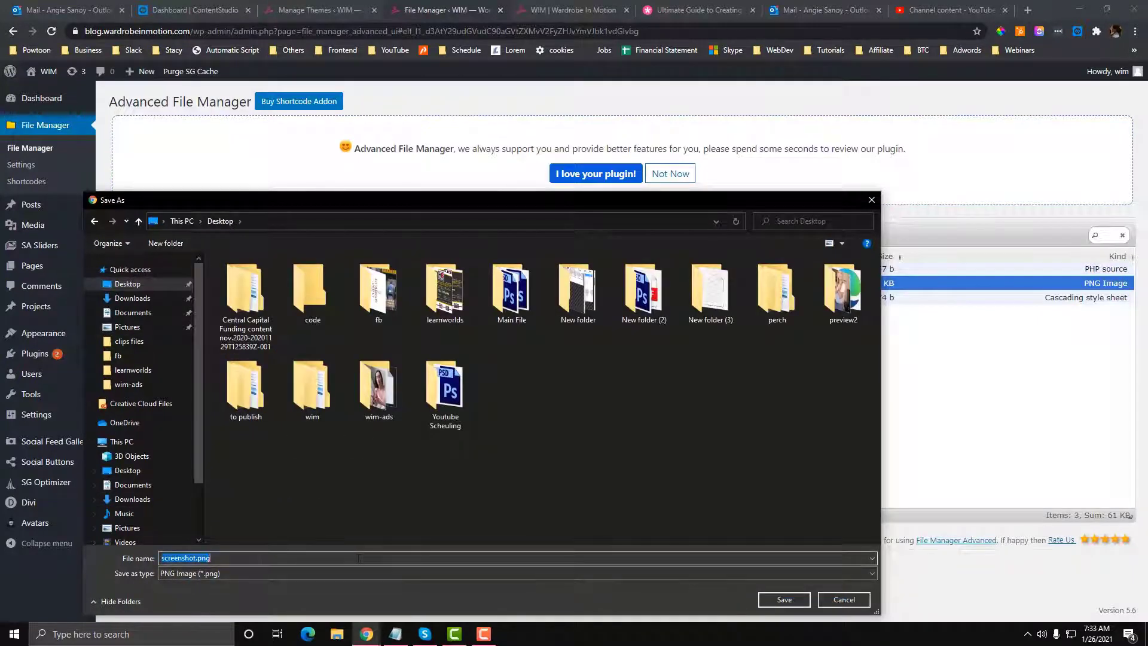
click(785, 599)
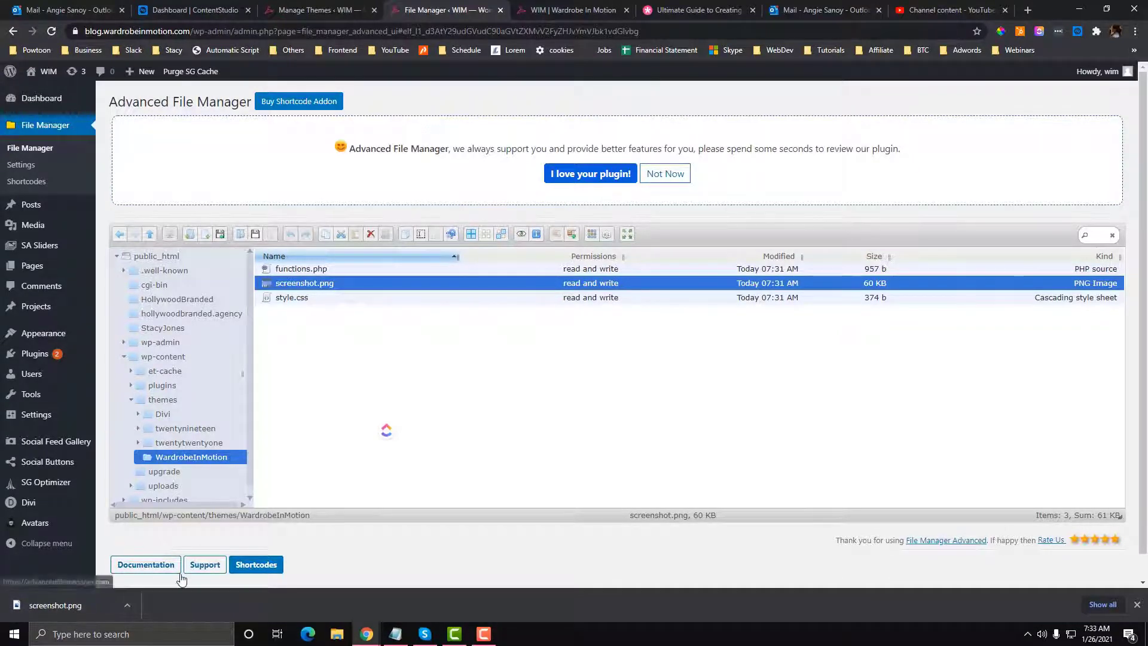
Step: Open the header logo image from the site's front page on its own and save it to the Desktop as wim-logo-final.png
click(533, 11)
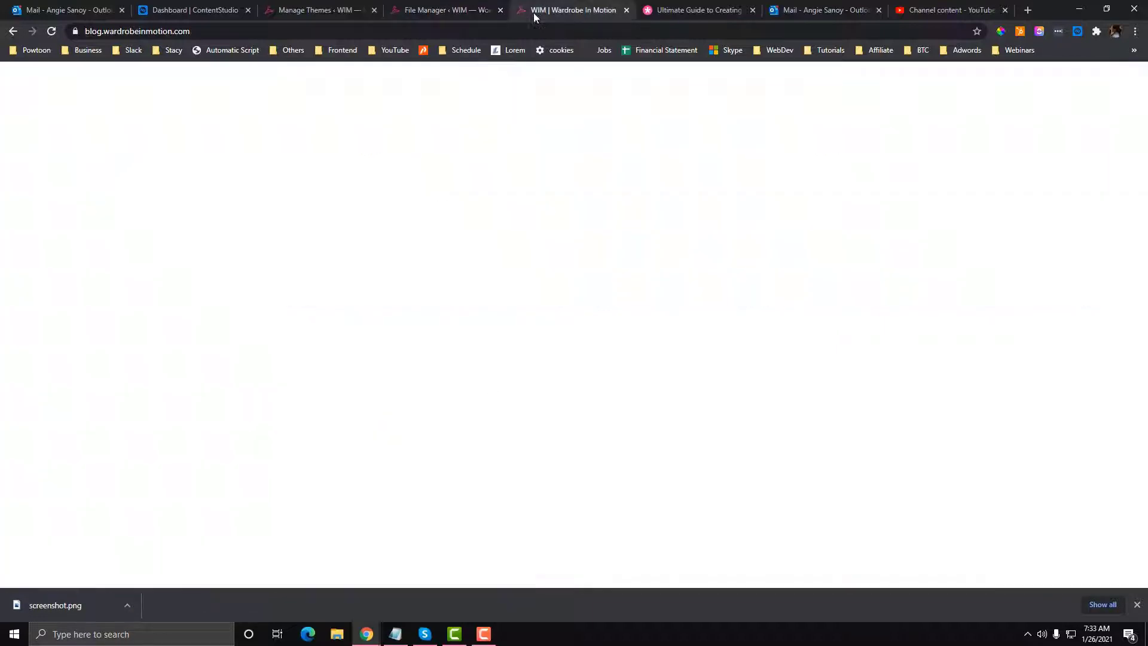
right_click(304, 108)
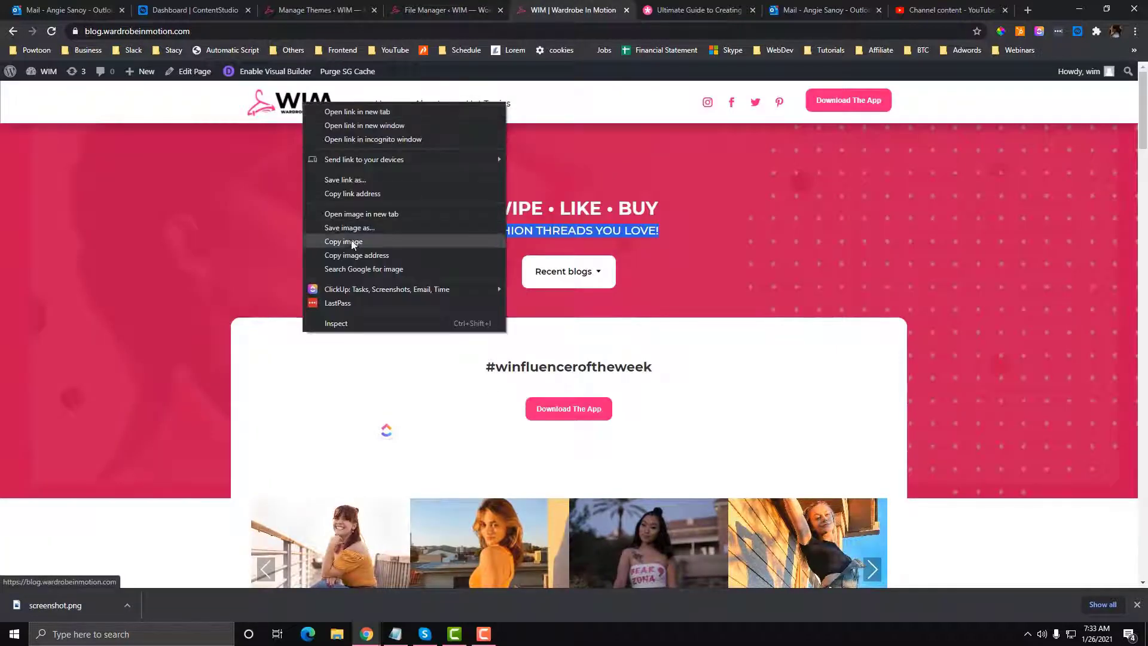
click(352, 243)
click(405, 31)
key(ctrl+v)
key(Return)
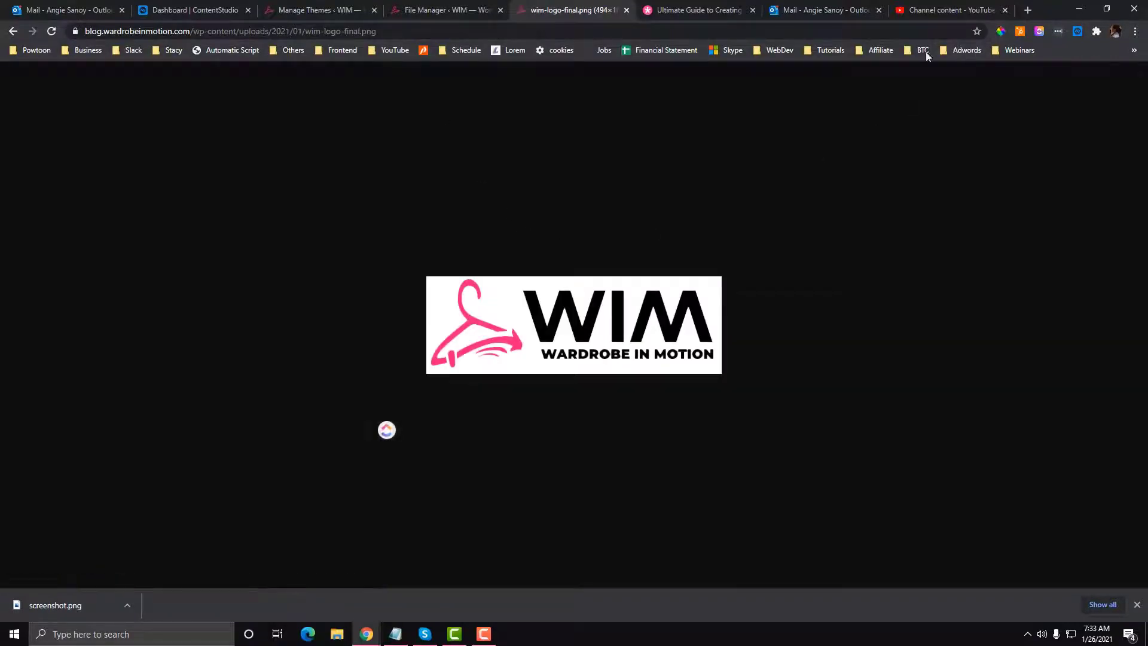
right_click(494, 317)
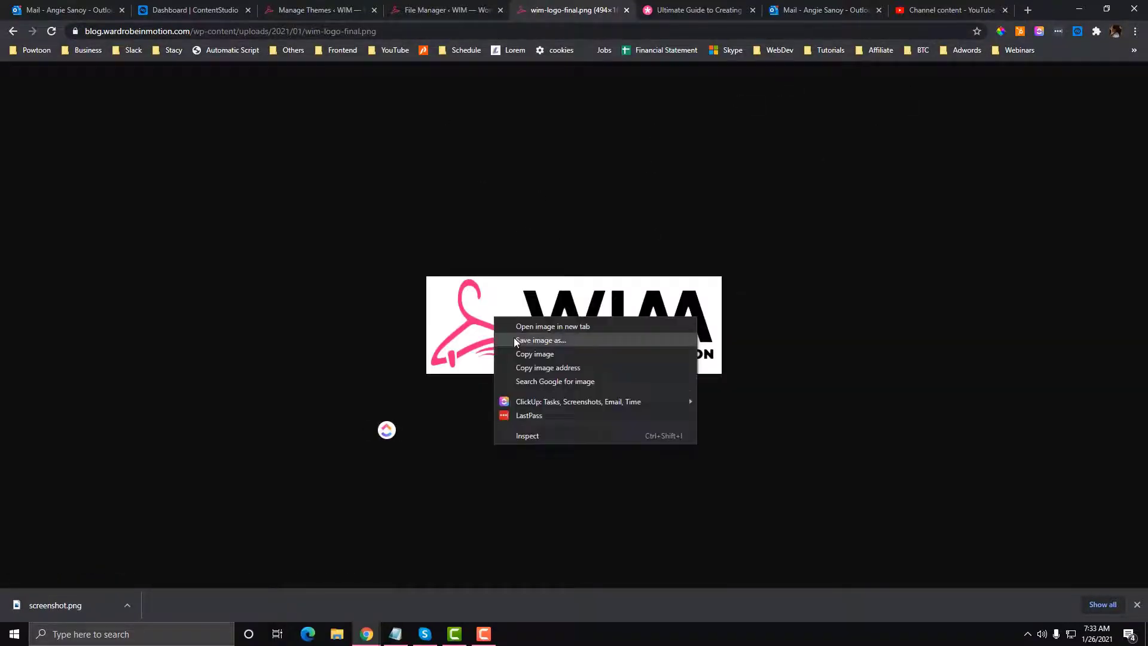
click(514, 337)
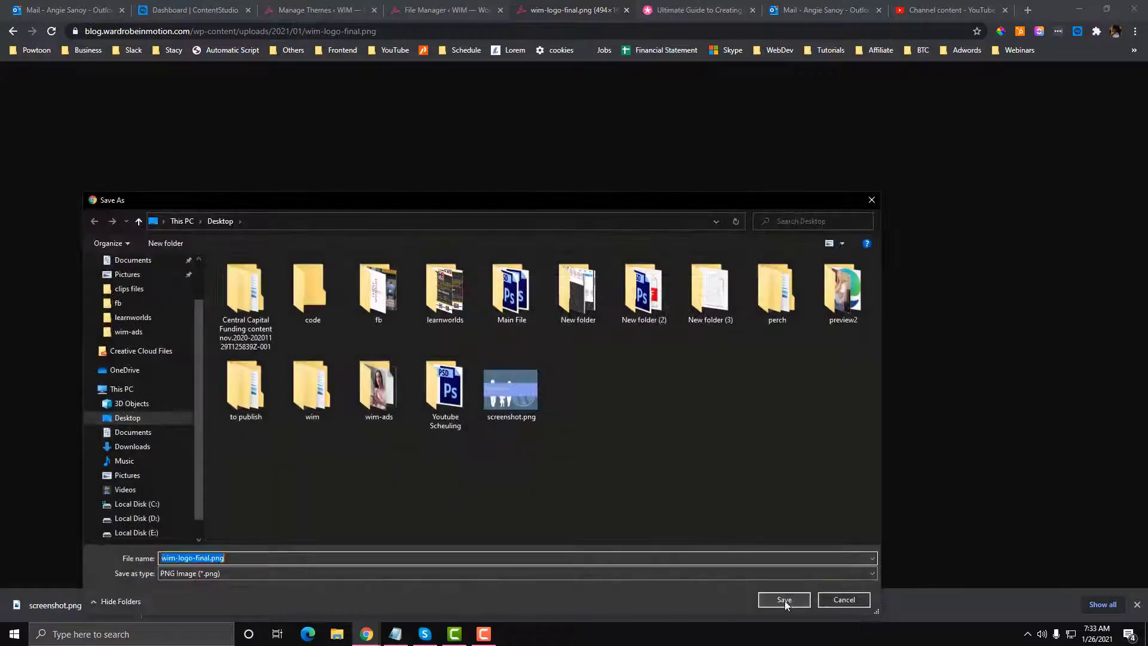
click(784, 600)
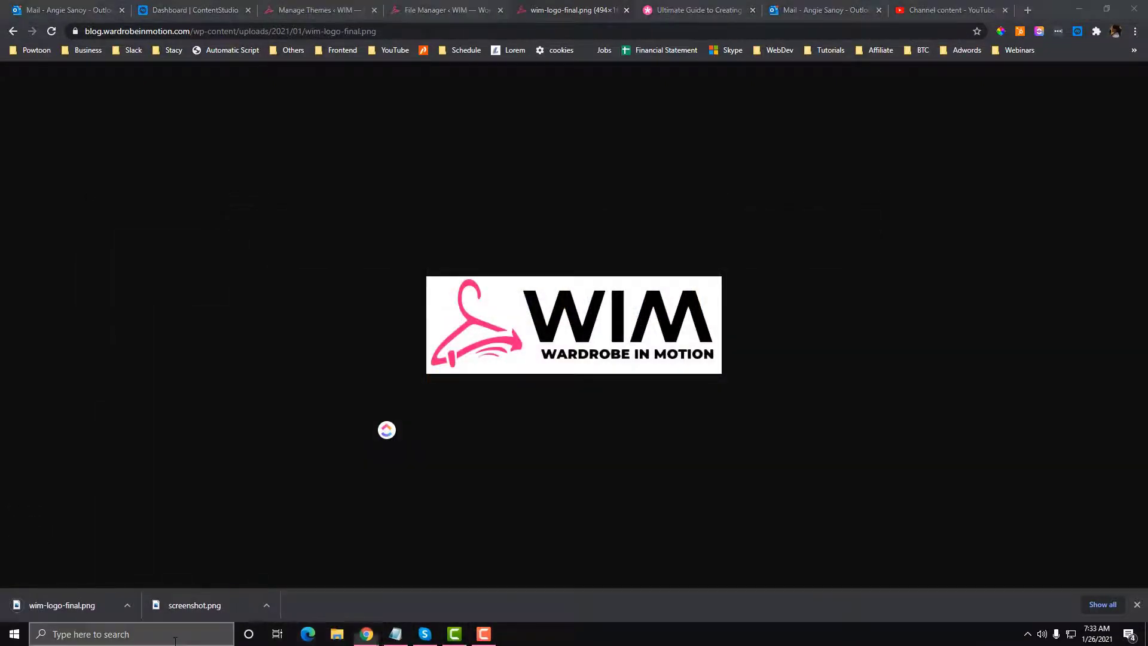
Step: Launch Photoshop, open screenshot.png from the Desktop and bring that document to the front
click(174, 634)
text(pho)
key(Return)
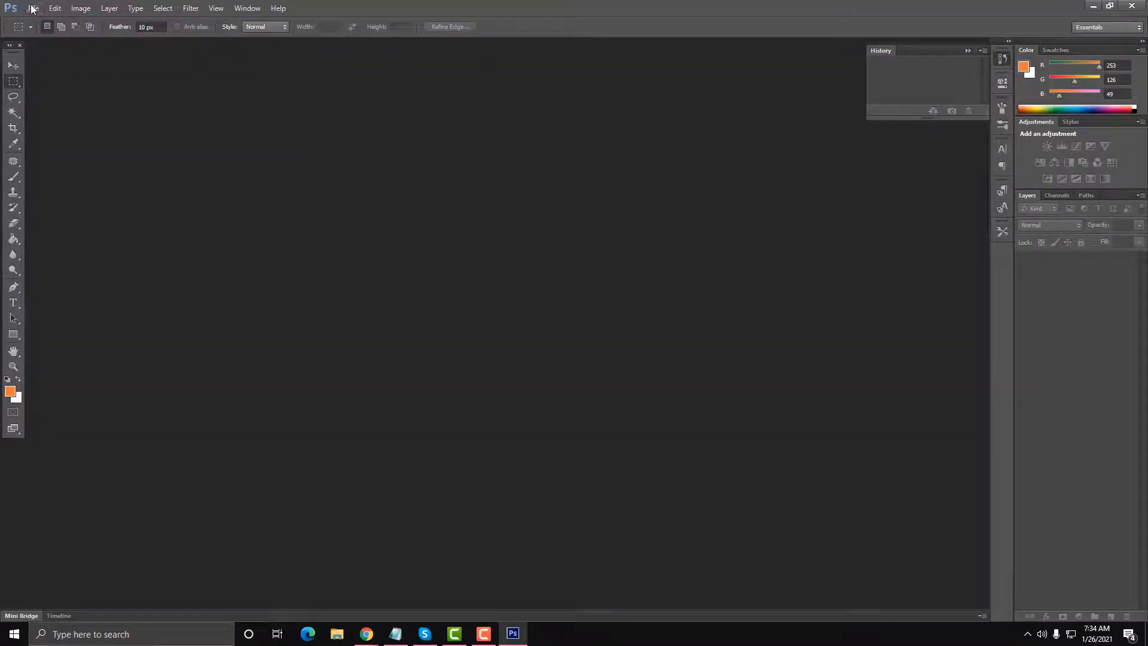
click(33, 8)
click(39, 30)
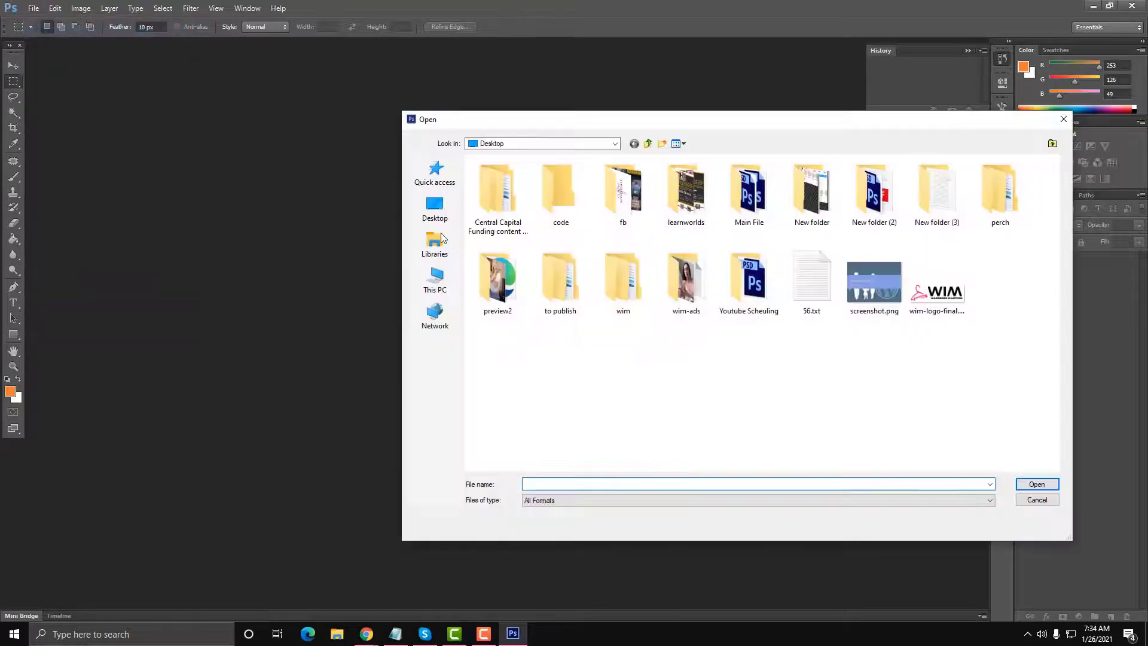
double_click(872, 287)
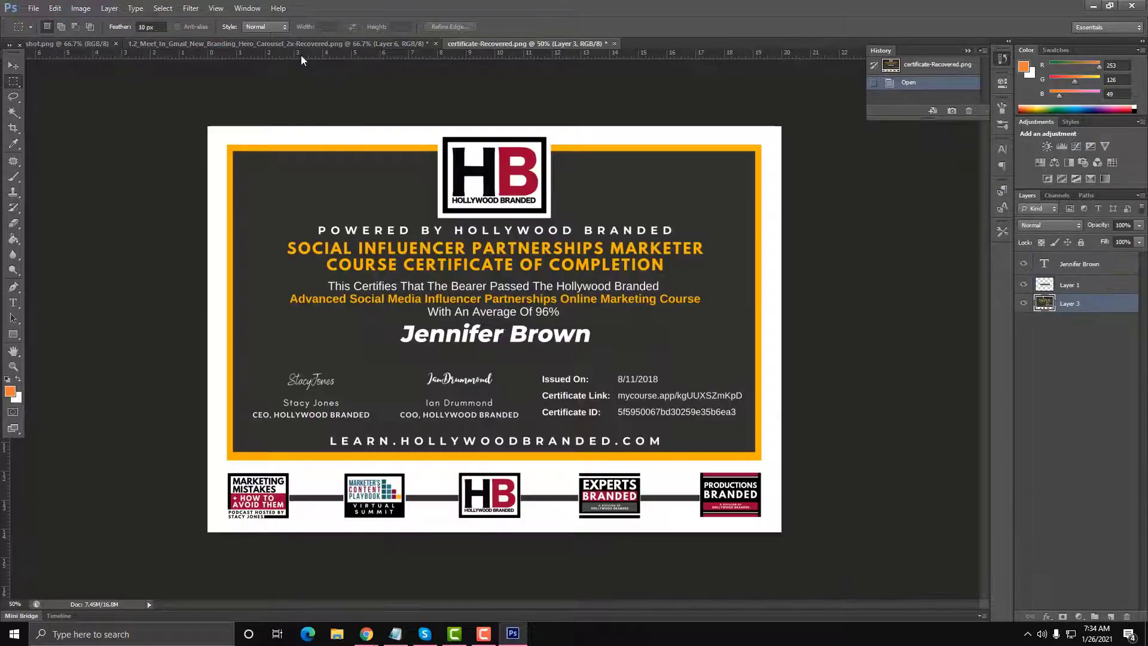
click(91, 47)
Step: Open wim-logo-final.png, copy its logo onto the middle of the screenshot image as a new layer and close the logo file
click(34, 7)
click(45, 34)
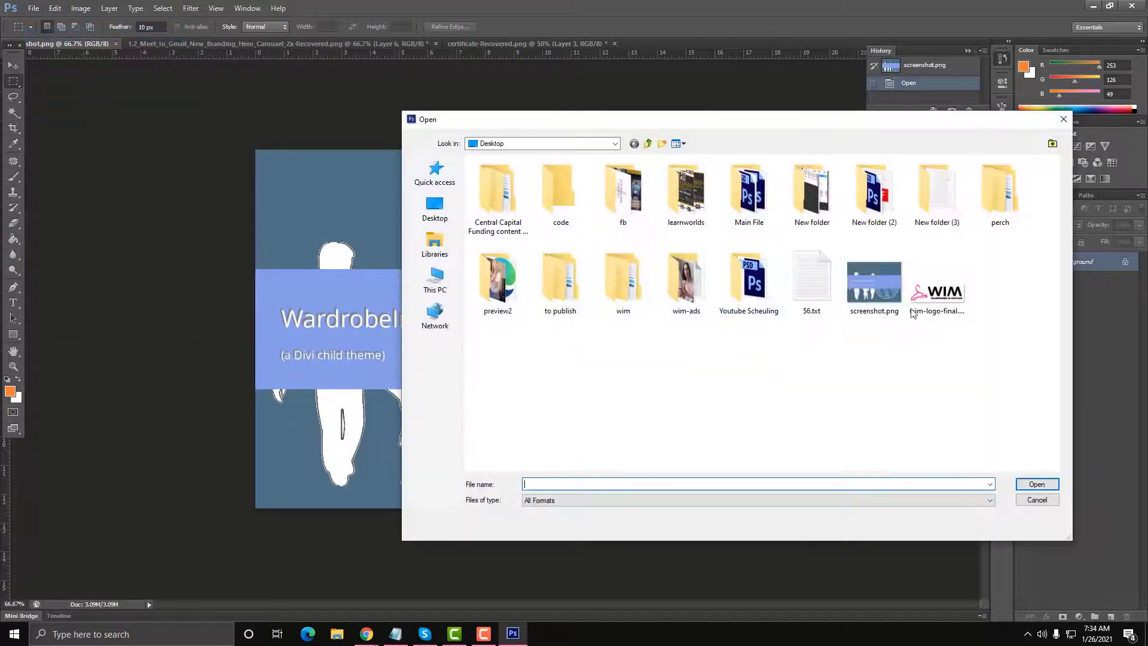
double_click(913, 314)
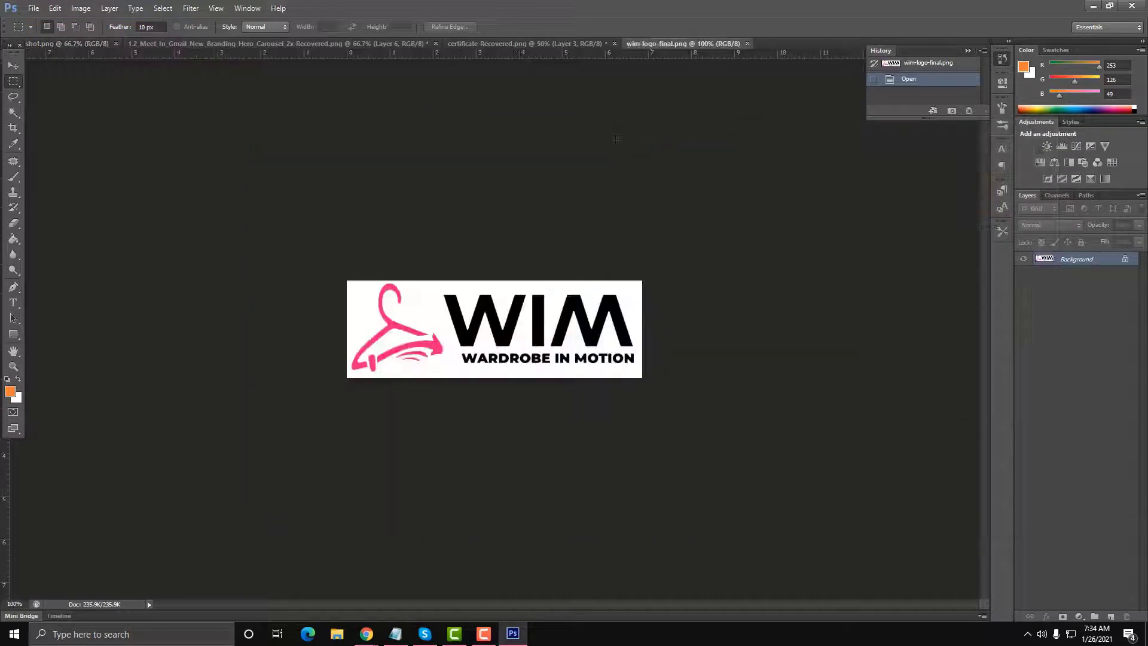
drag(646, 44, 412, 418)
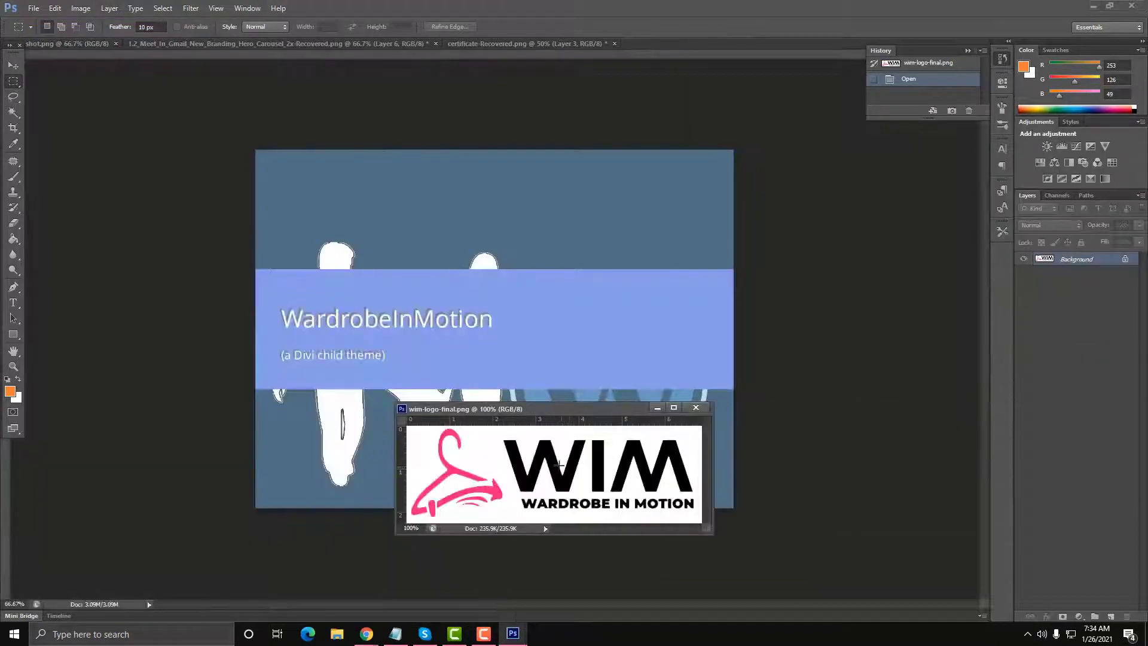
click(13, 65)
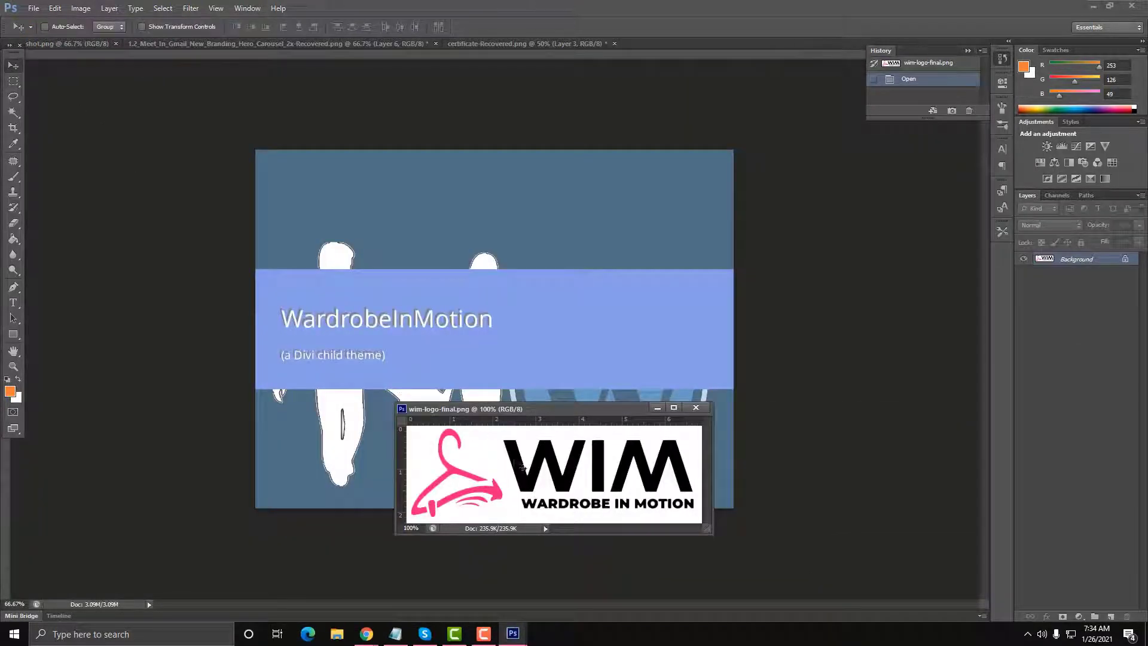
drag(520, 466, 466, 314)
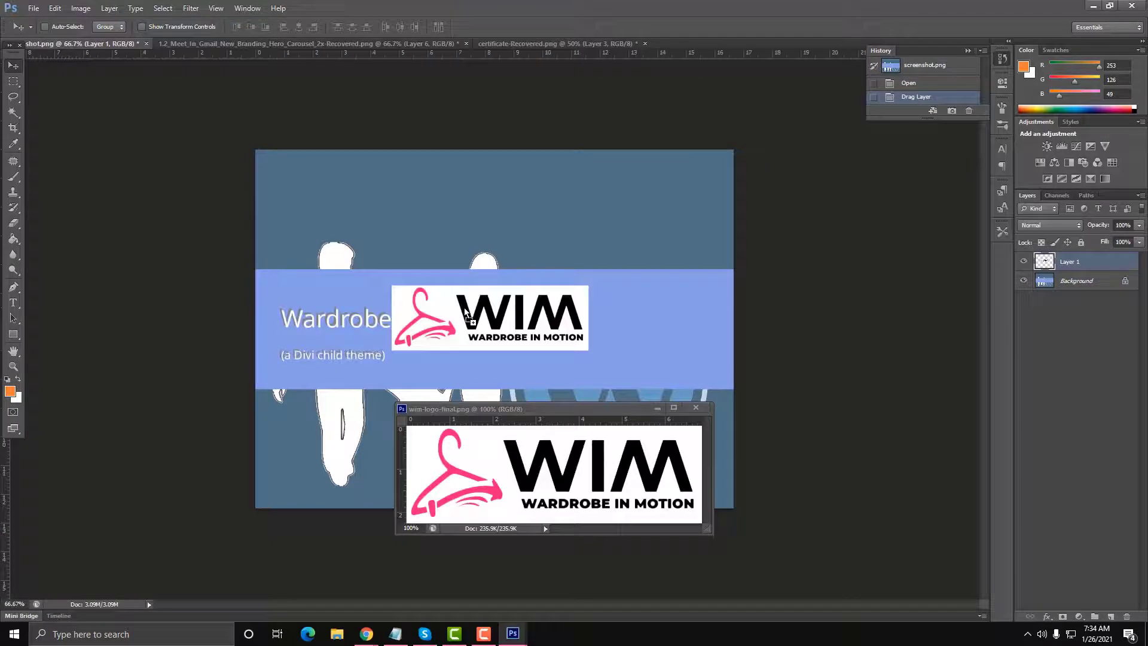
click(696, 407)
Step: Add a layer between the background and the logo and fill it with white (ffffff) sampled from the logo image
click(1076, 280)
click(1109, 617)
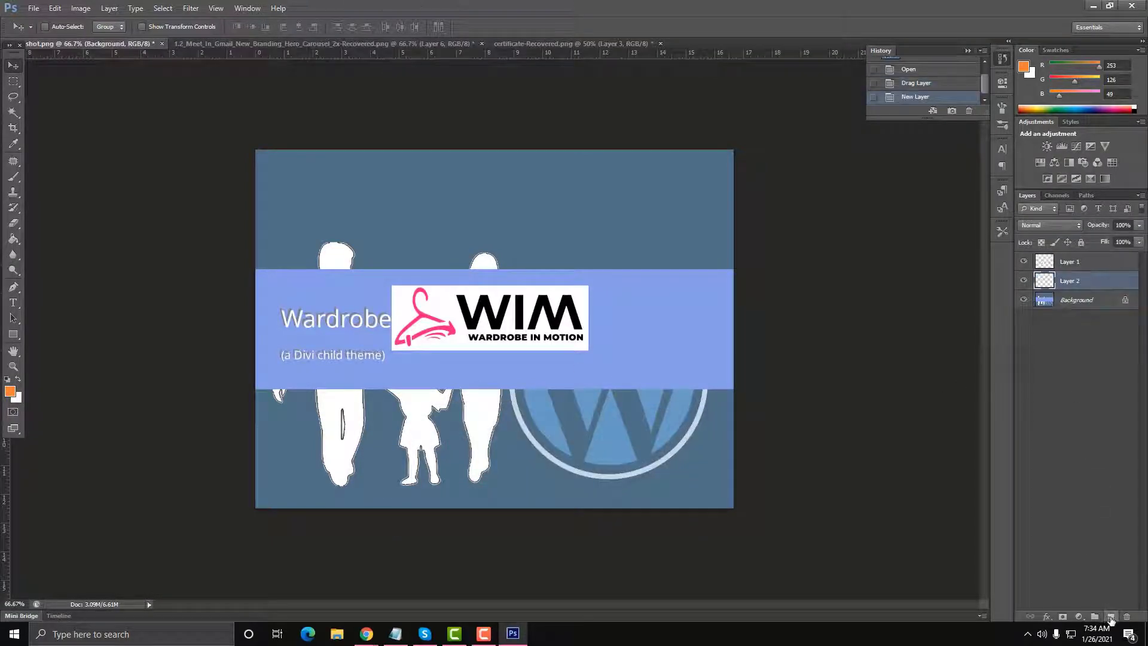
click(10, 391)
click(401, 303)
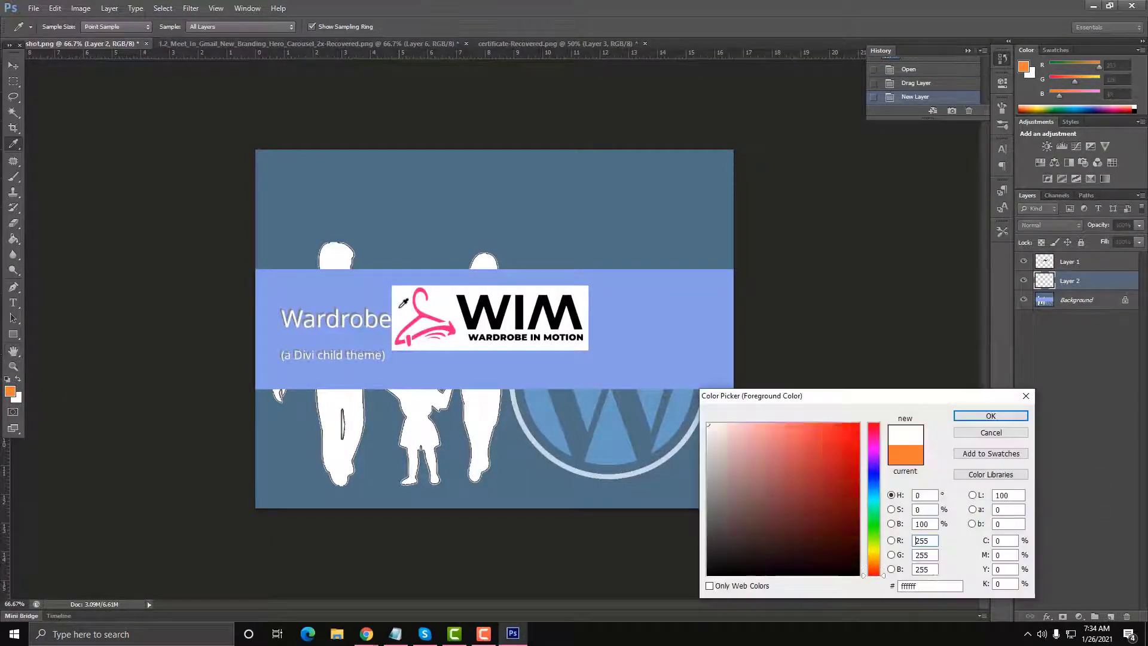
click(983, 417)
click(13, 239)
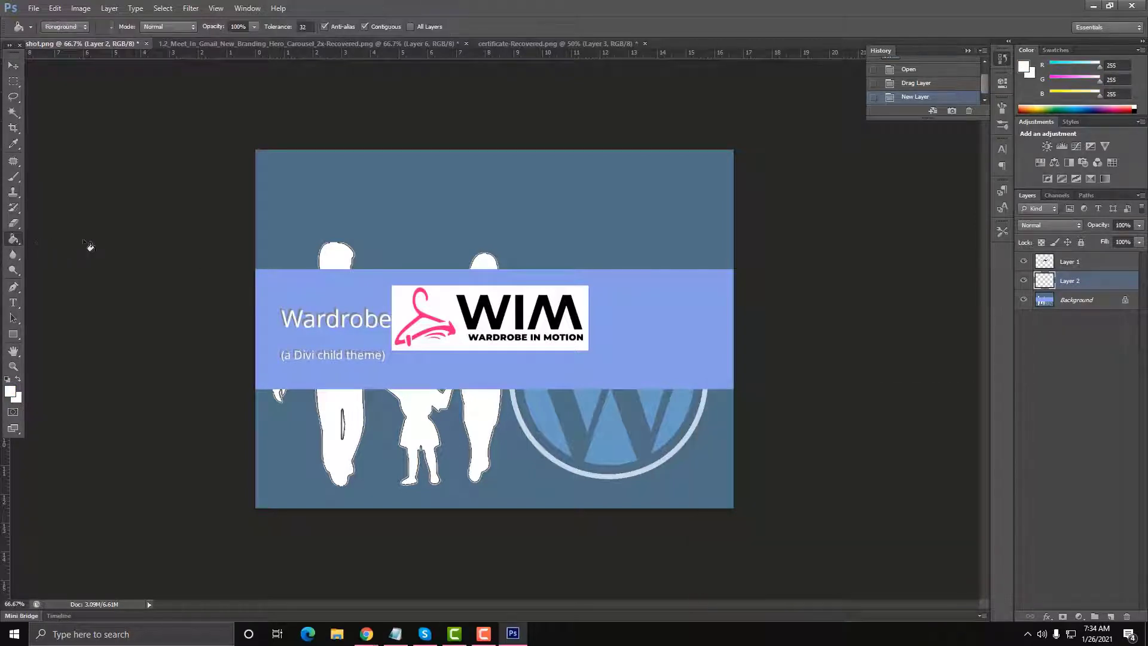
click(266, 226)
Step: Enlarge the logo layer to about 158% with Free Transform and nudge it towards the centre of the canvas
click(1078, 264)
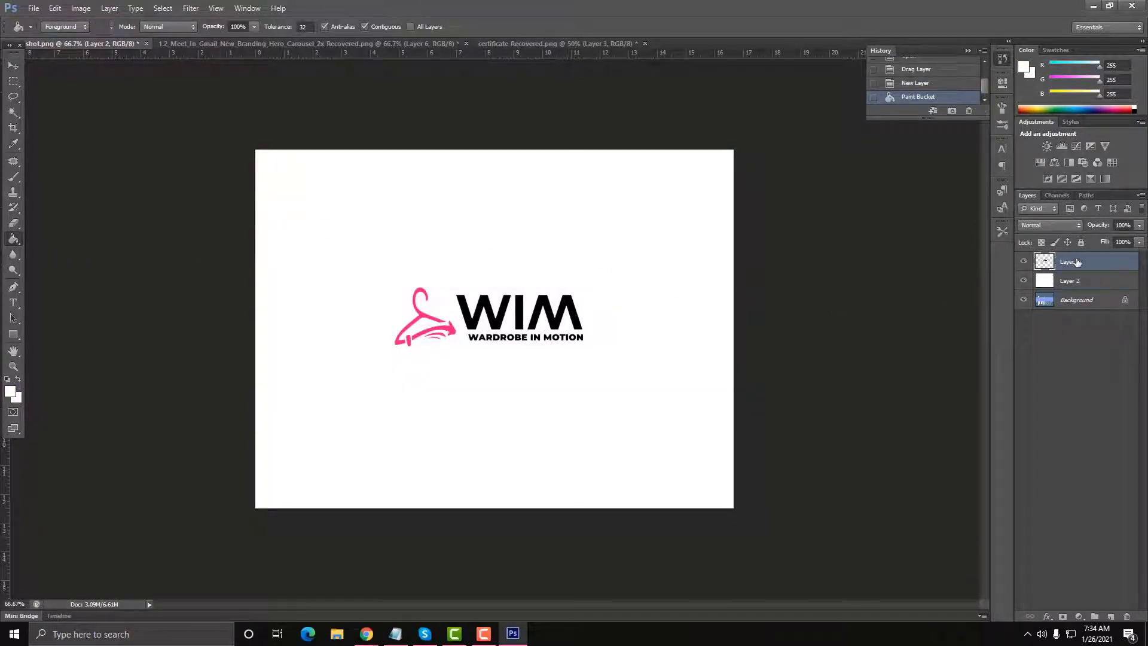
key(ctrl+t)
drag(392, 286, 342, 269)
drag(596, 350, 642, 372)
key(v)
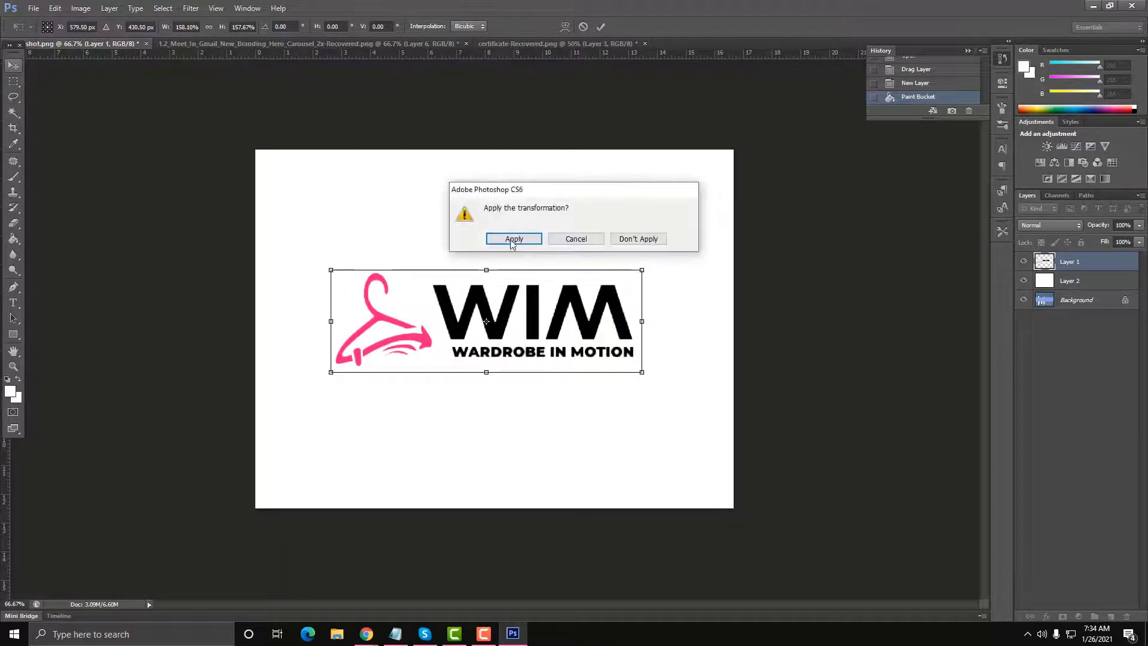
click(510, 241)
drag(544, 327, 540, 323)
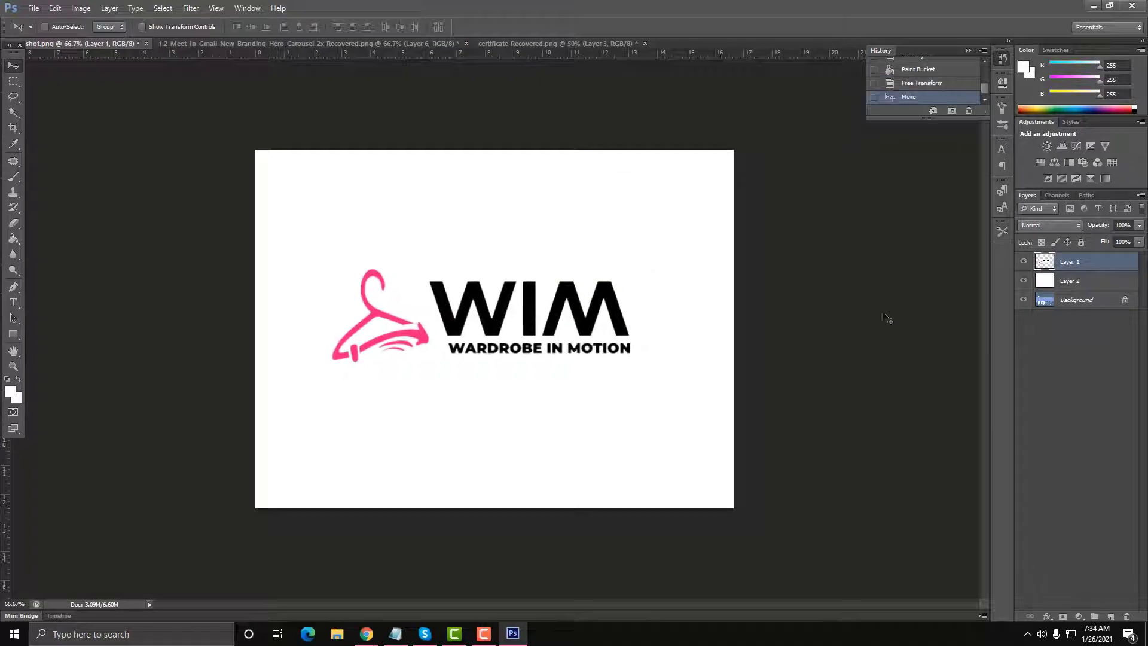
Step: Delete the Background layer and save the image in PNG format over screenshot.png on the Desktop
click(1071, 306)
key(Delete)
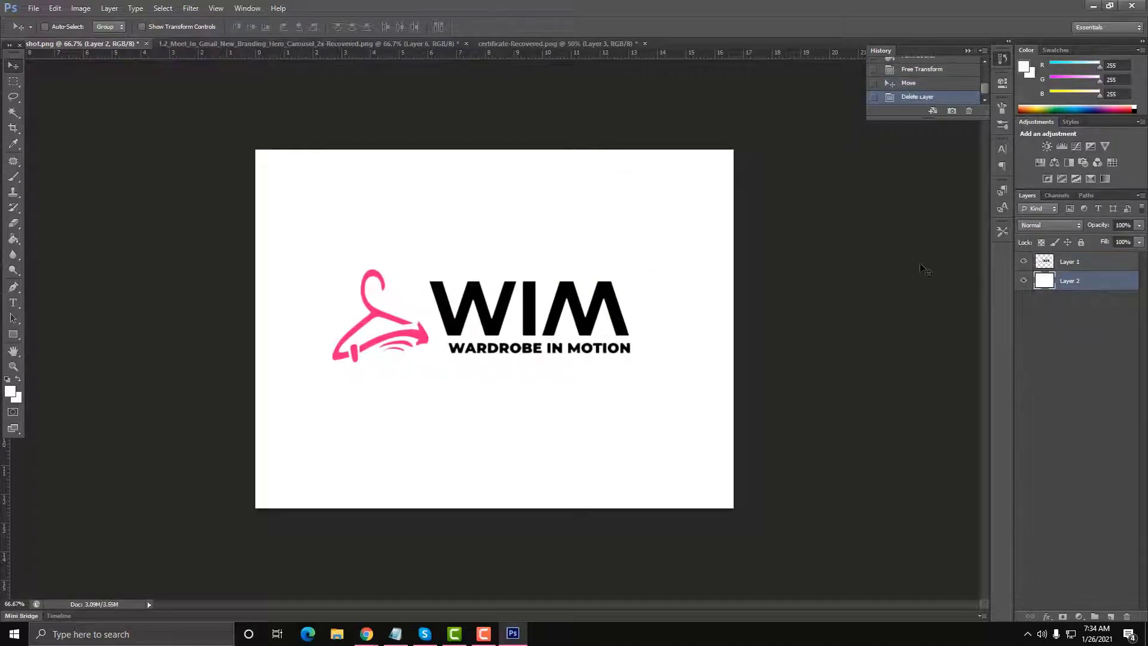
click(37, 8)
click(63, 153)
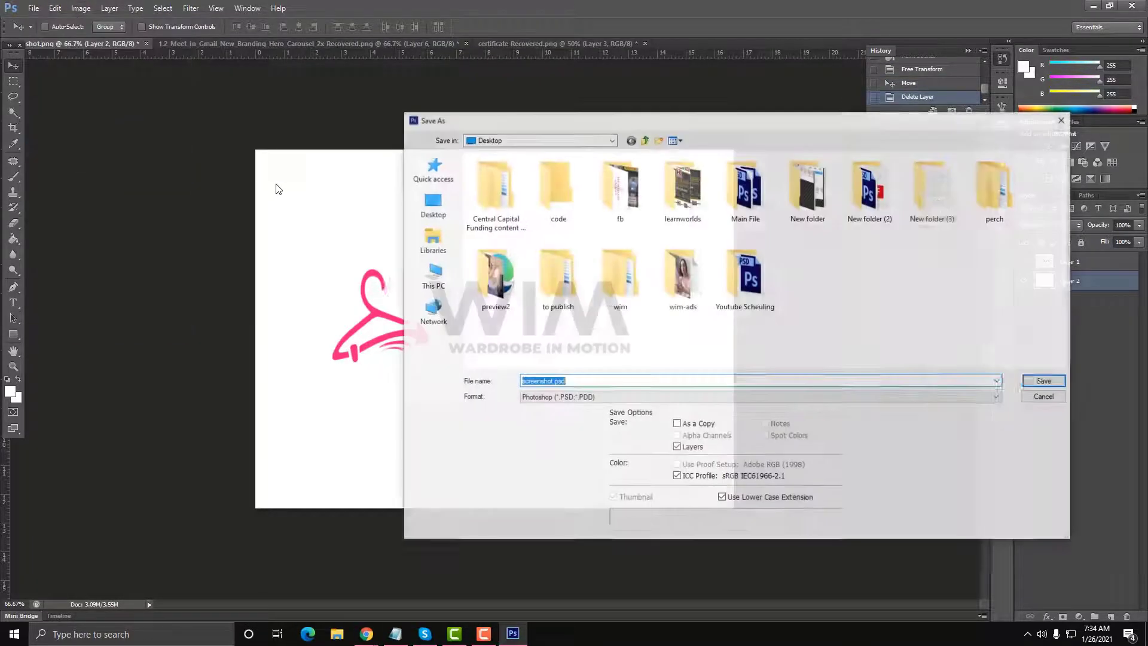
click(609, 396)
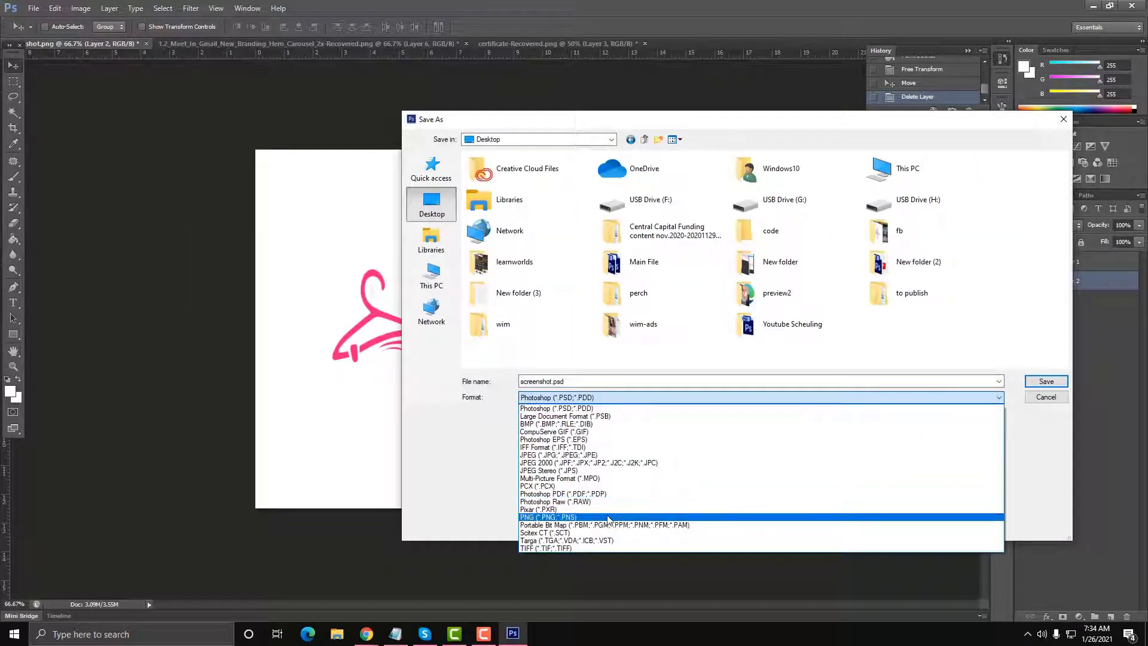
click(608, 518)
double_click(914, 323)
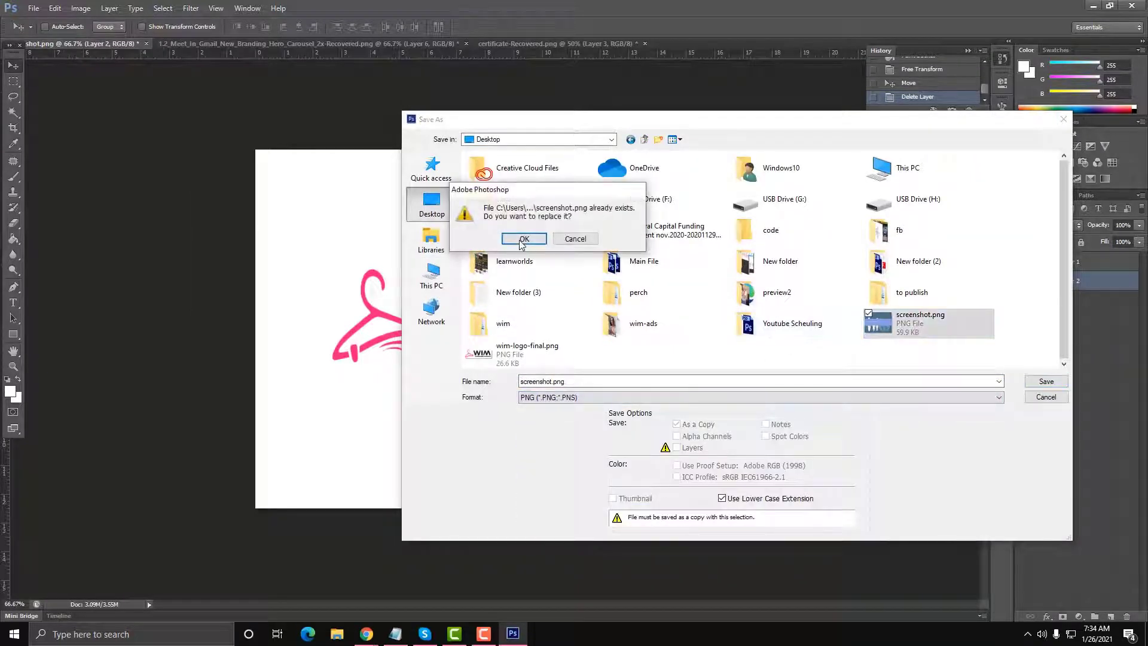
click(523, 238)
click(599, 196)
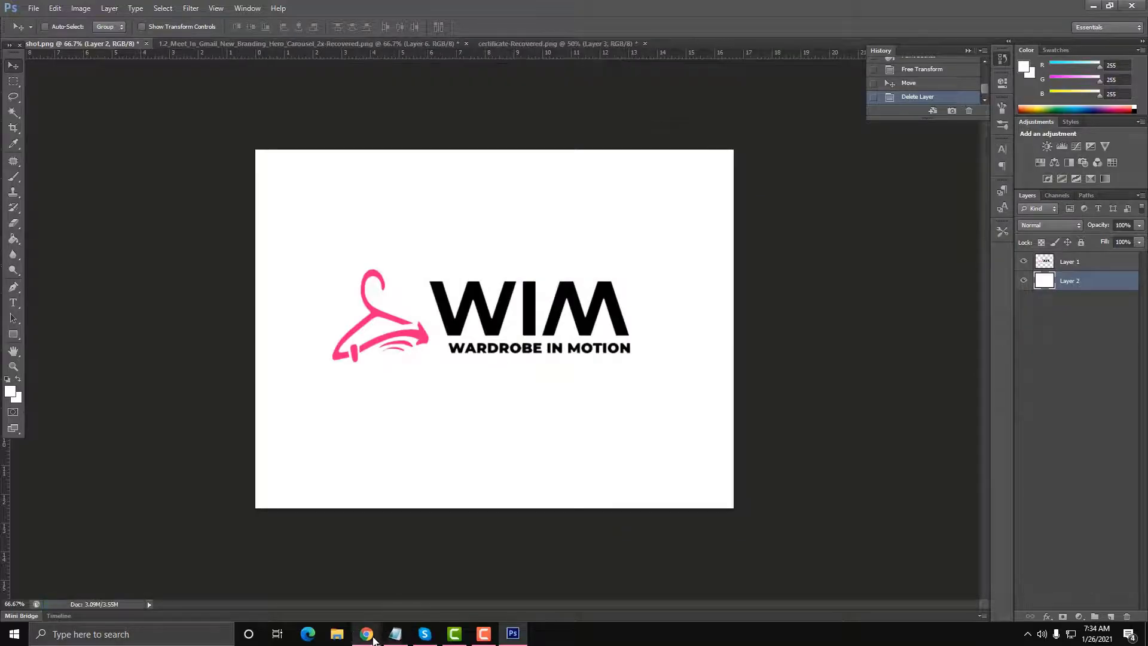
Step: Switch to the File Manager in Chrome and upload the Desktop's screenshot.png into the WardrobeInMotion theme folder, replacing the existing file
click(367, 634)
click(305, 589)
click(394, 8)
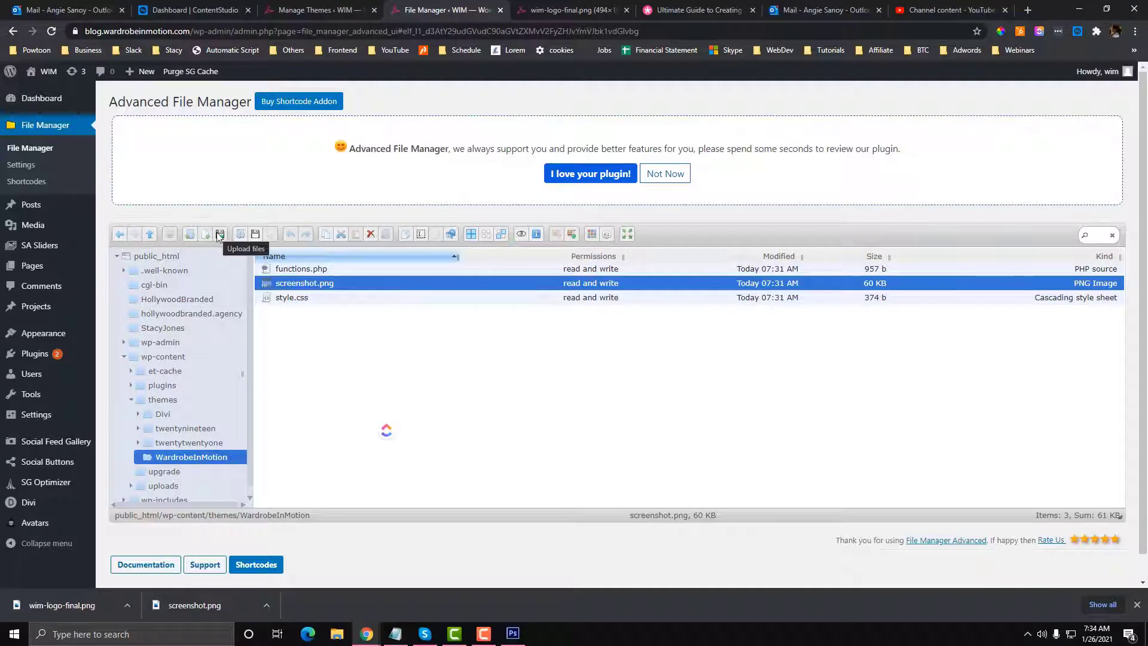
click(394, 378)
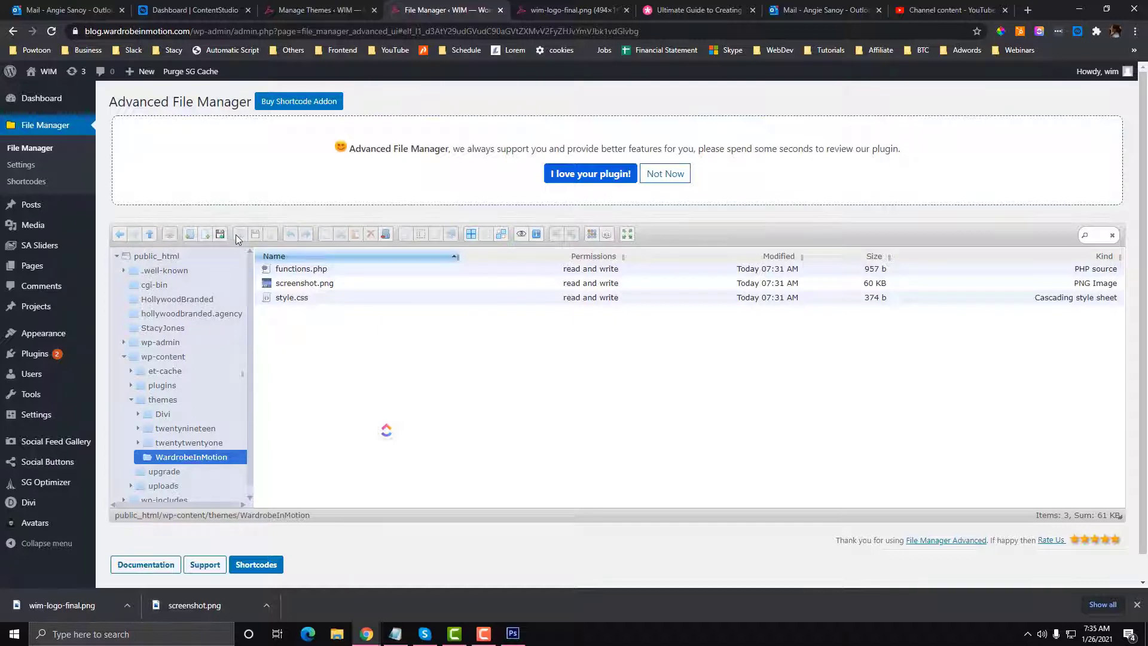
scroll(178, 456, down, 1)
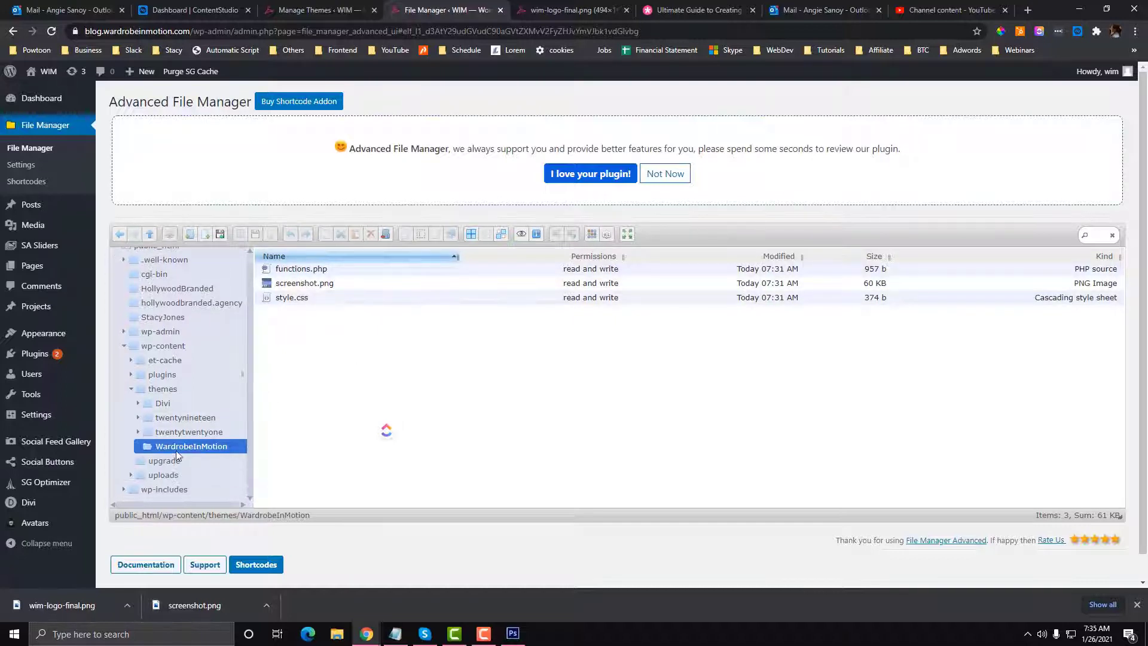
click(179, 453)
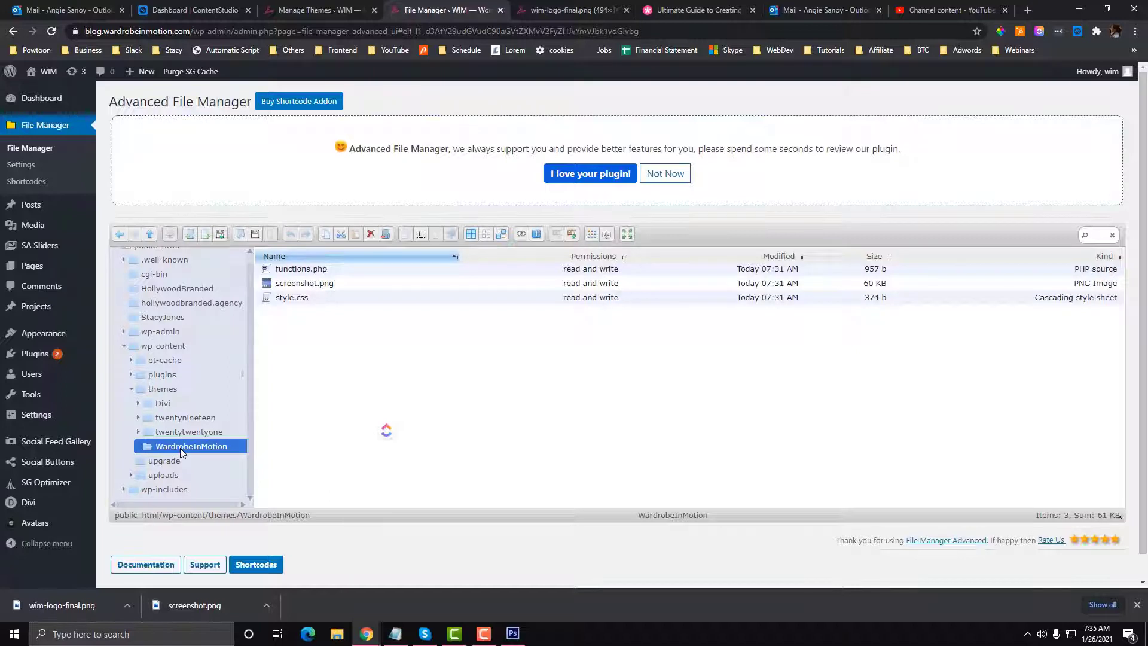
right_click(180, 452)
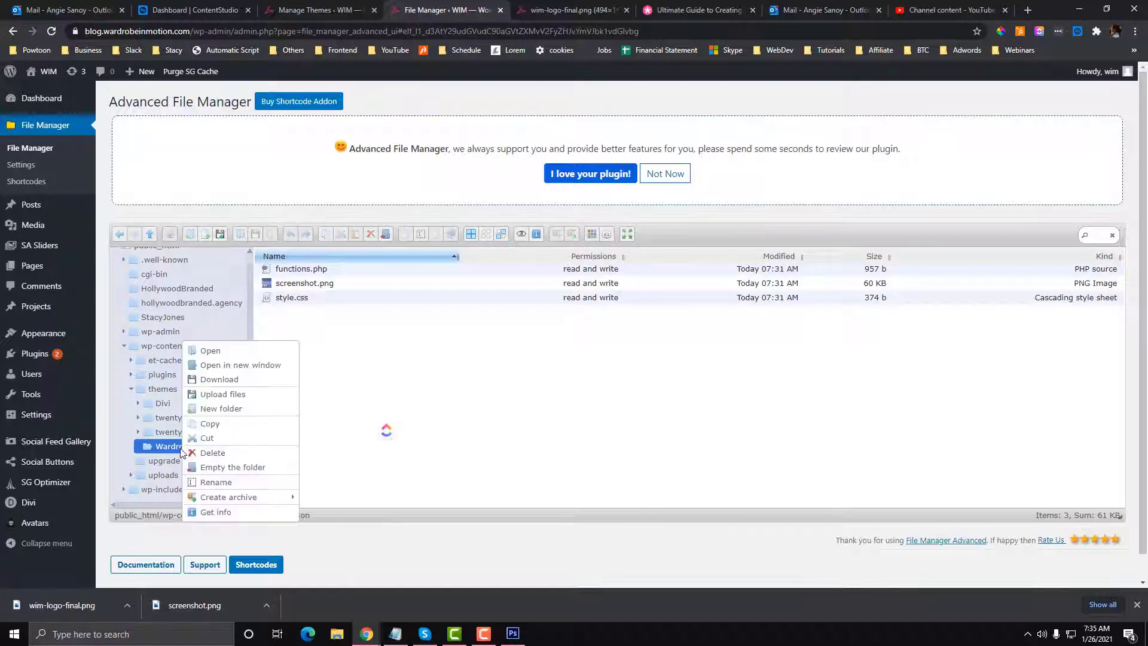
click(226, 394)
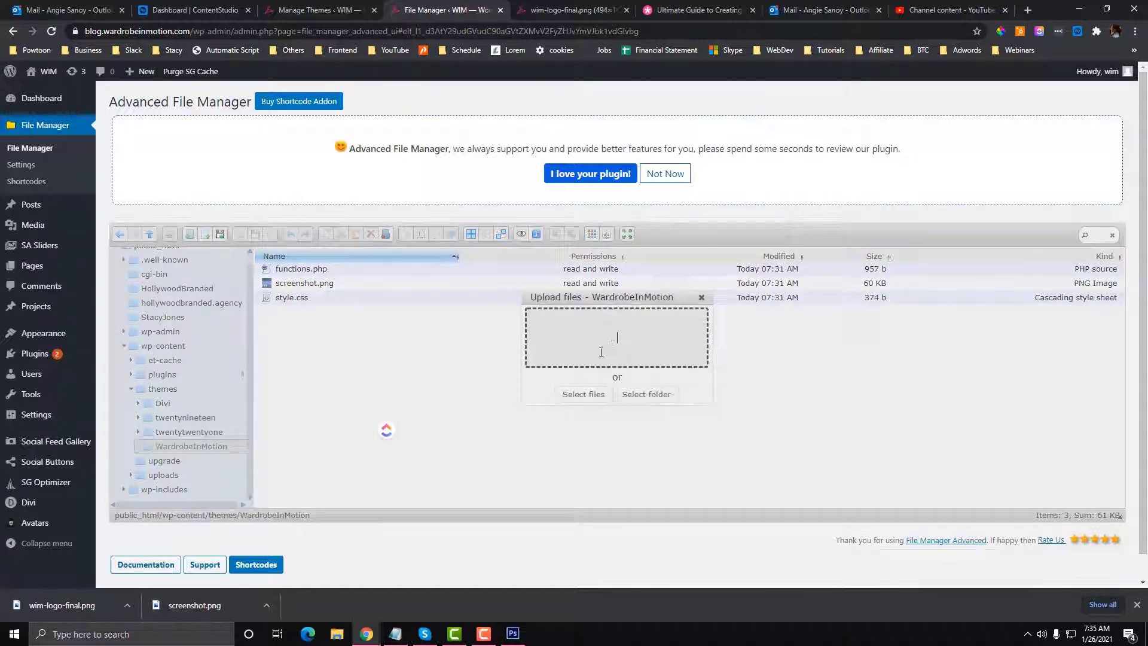
click(585, 393)
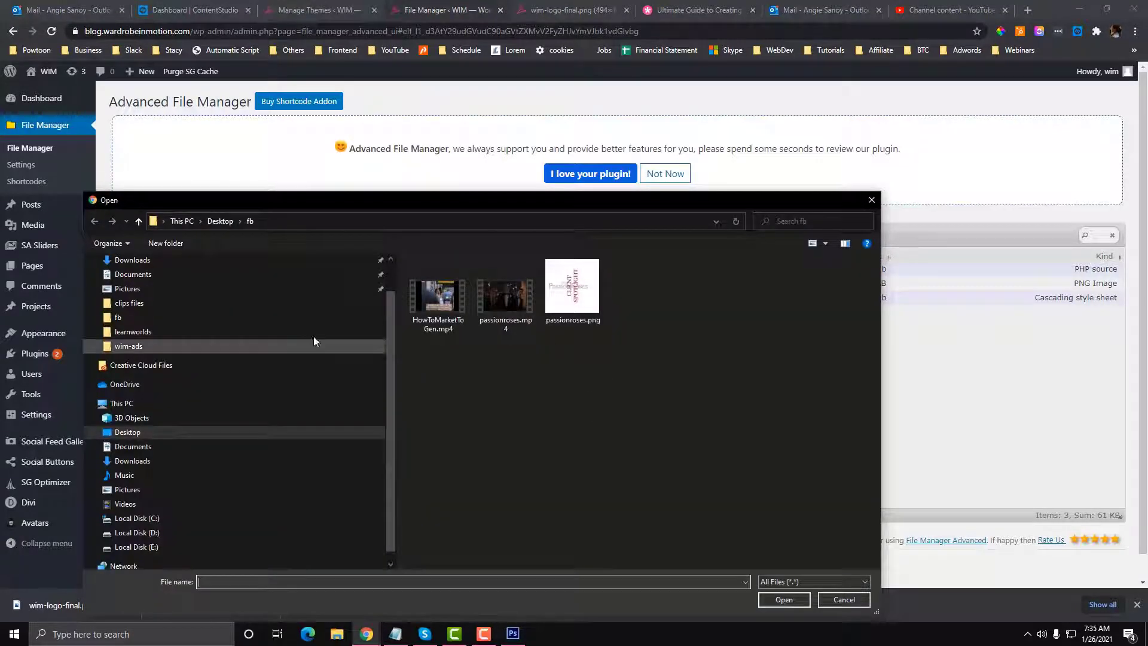
scroll(203, 299, up, 3)
click(182, 283)
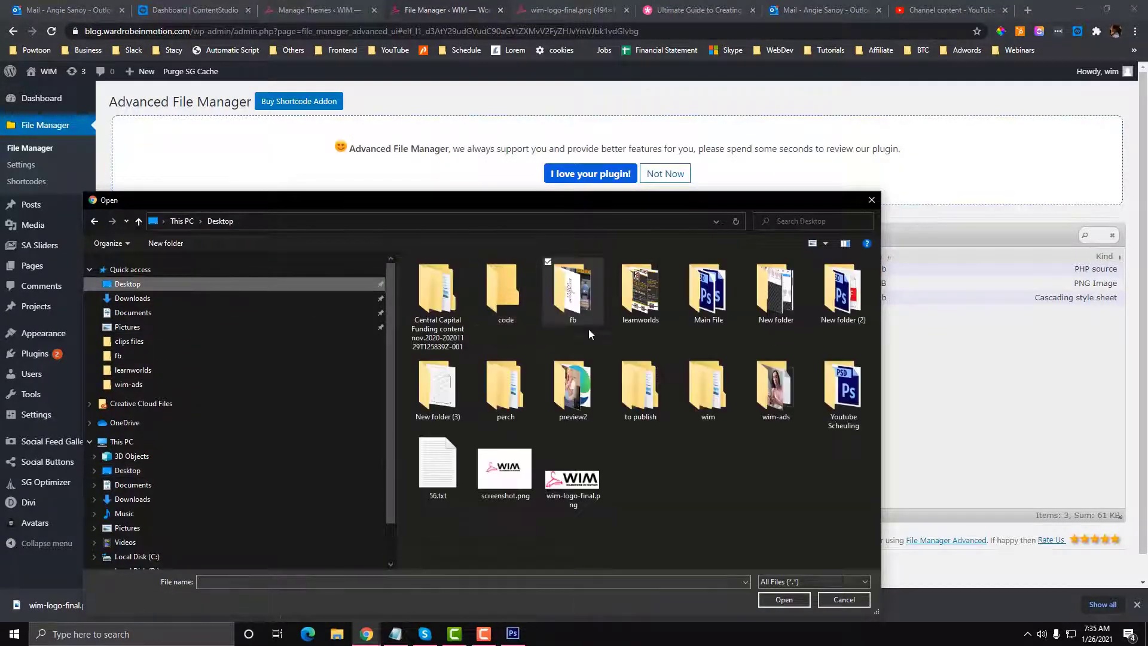
double_click(505, 469)
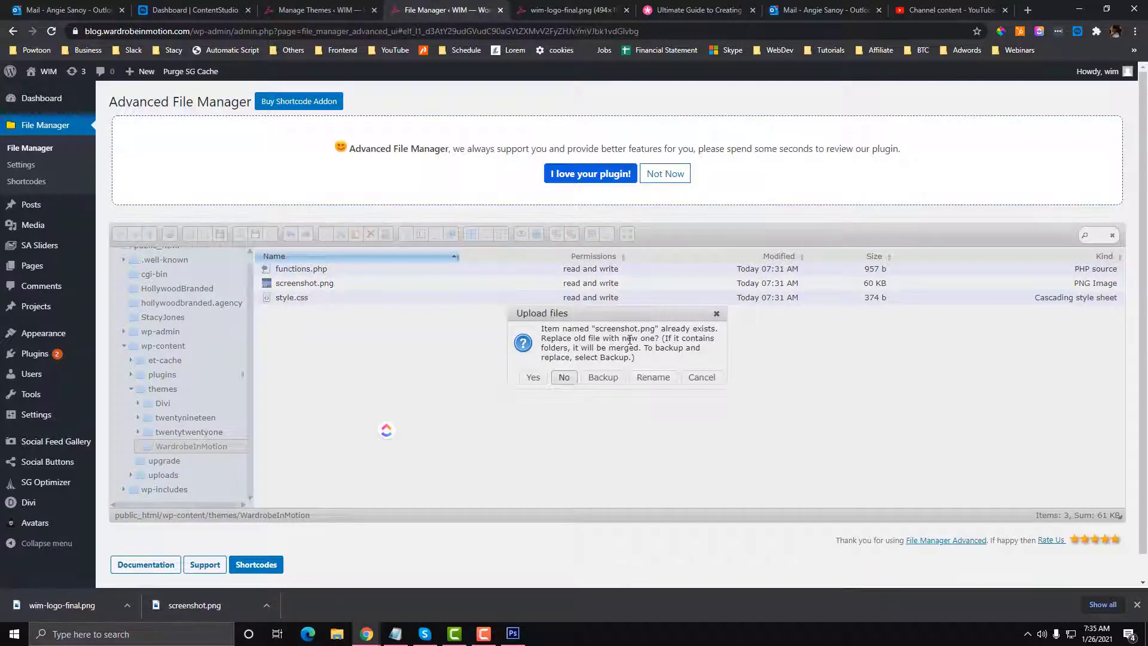
click(533, 378)
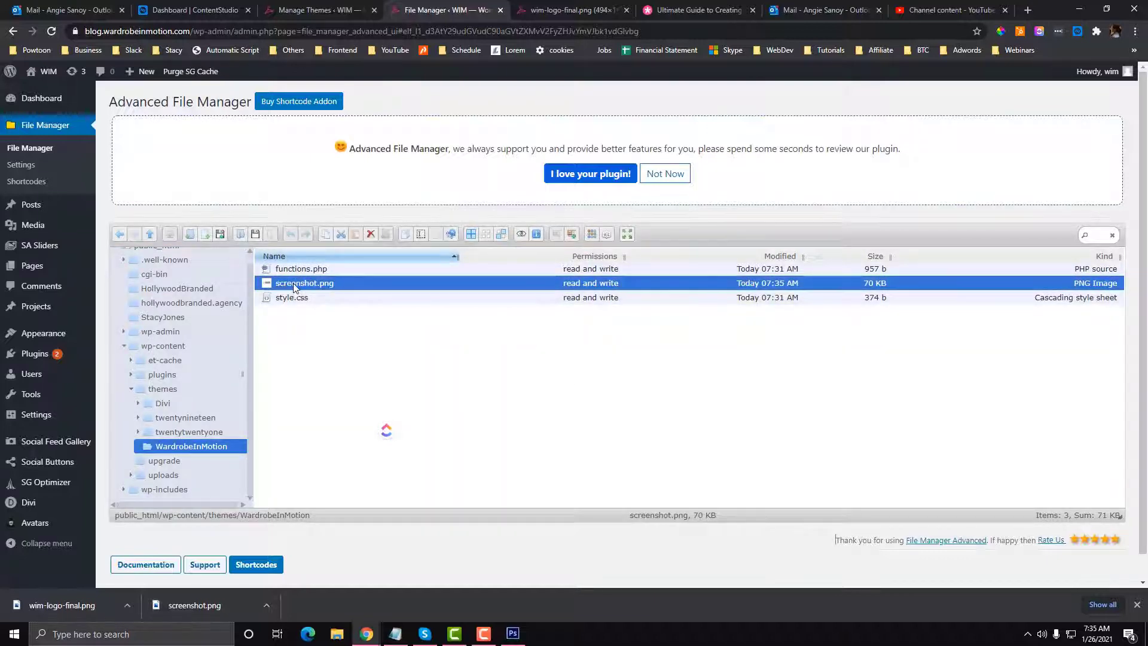
Step: Open the site's Themes page and reload it to check the WardrobeInMotion theme's thumbnail
click(135, 338)
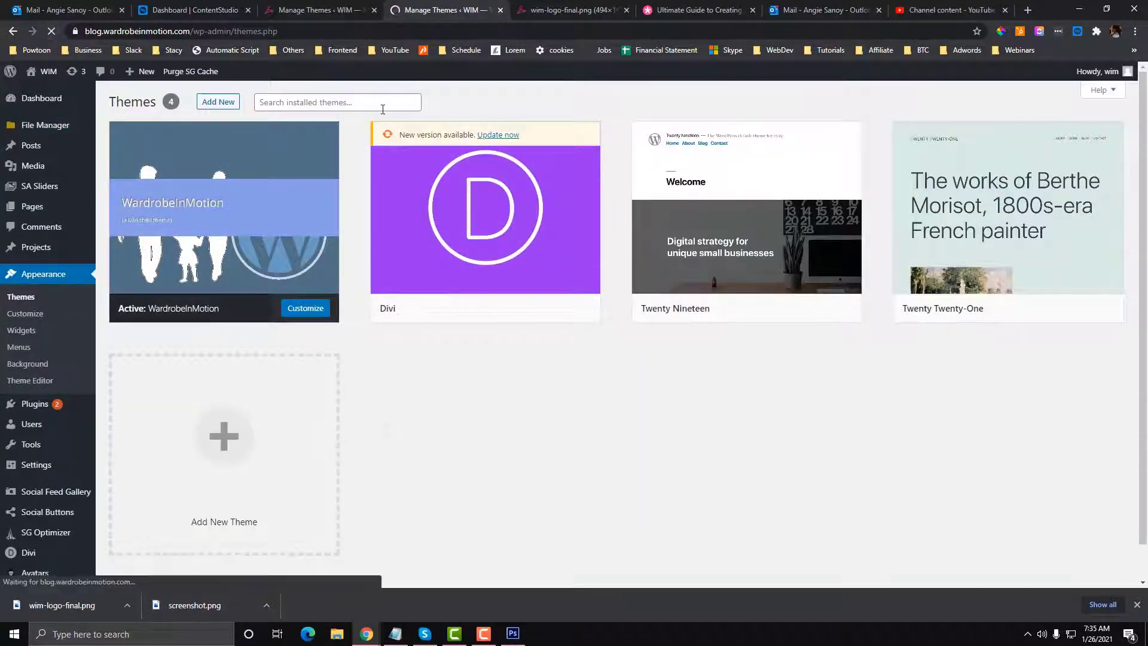
click(343, 27)
key(Return)
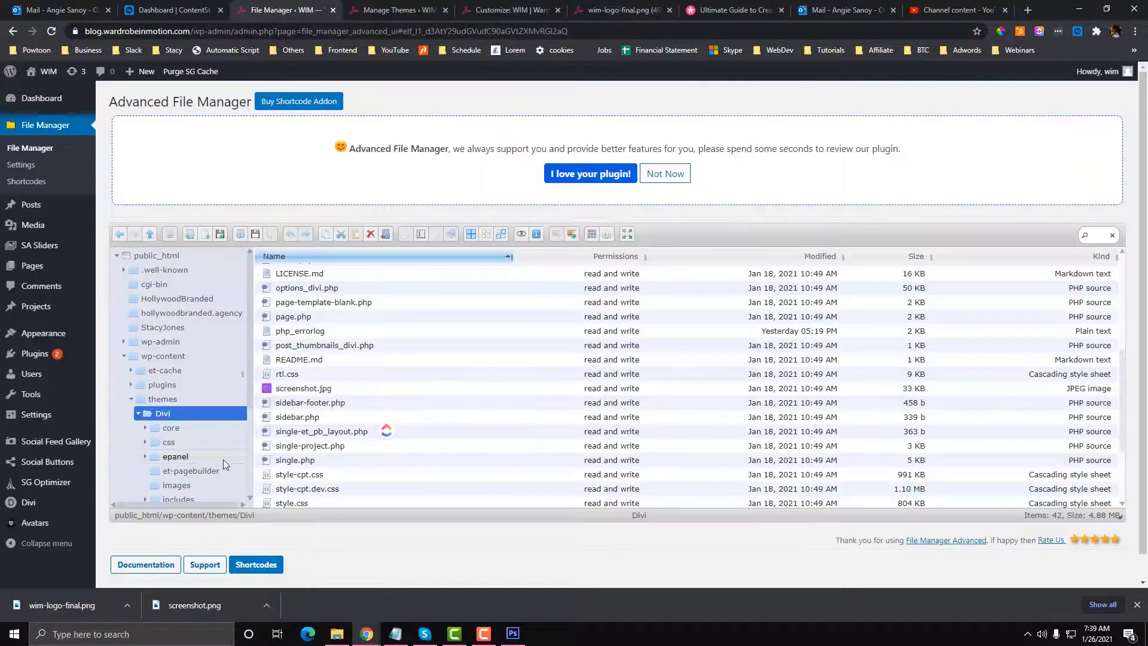
Step: Rename screenshot.png in the WardrobeInMotion theme folder to screenshot.jpg
scroll(223, 459, down, 2)
scroll(188, 413, down, 1)
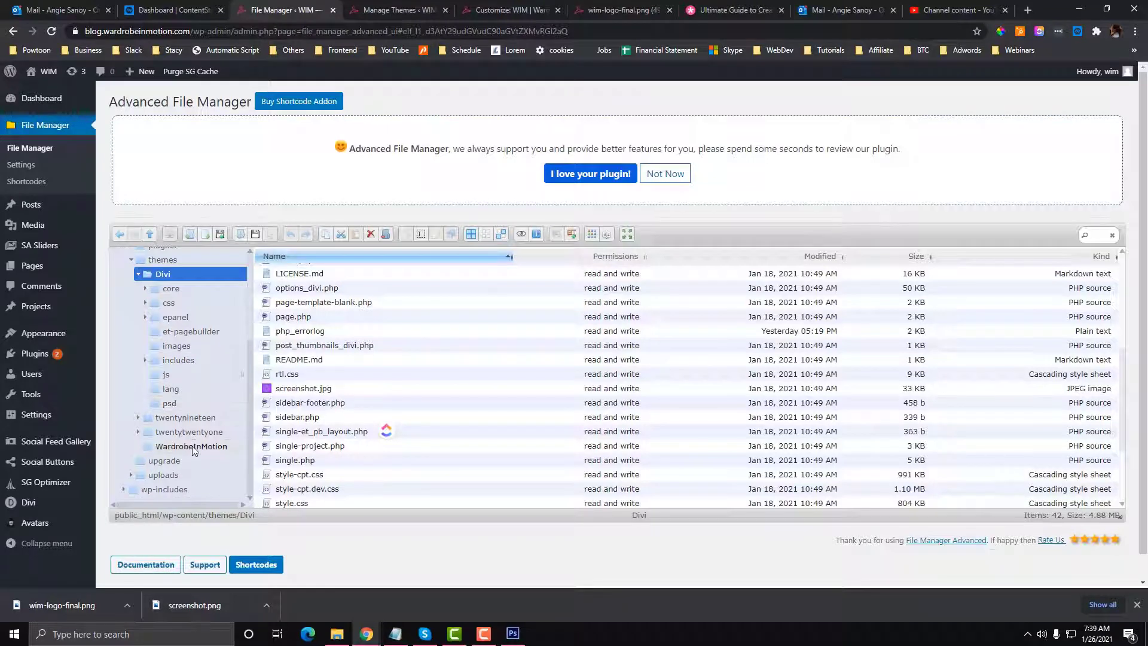
click(191, 446)
click(336, 284)
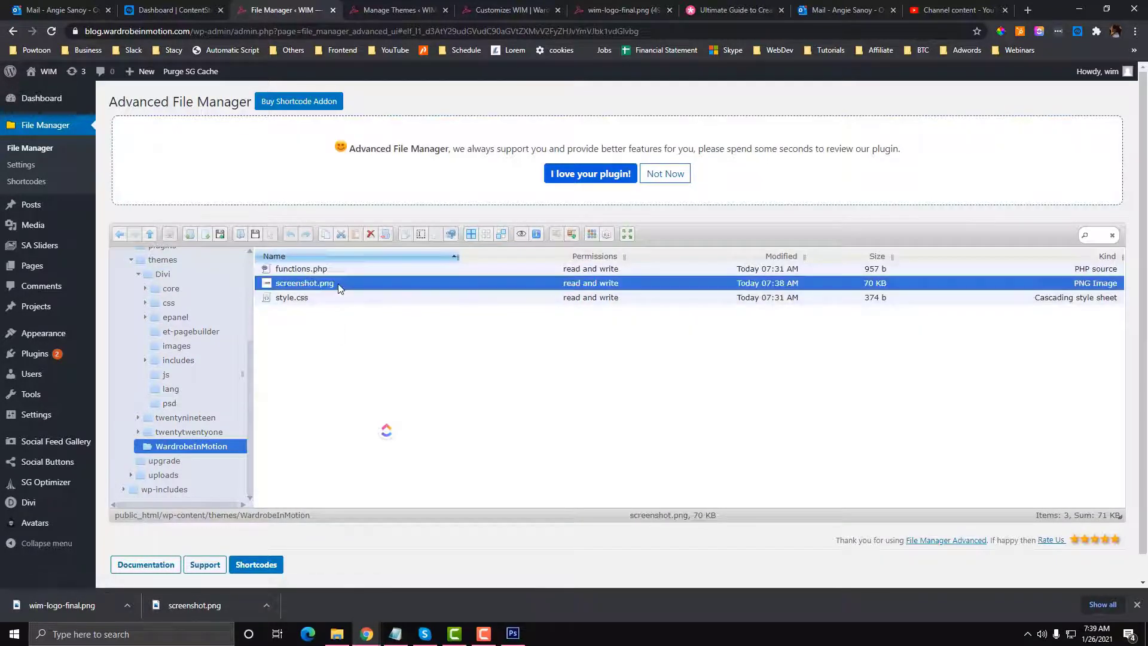
right_click(339, 285)
click(376, 412)
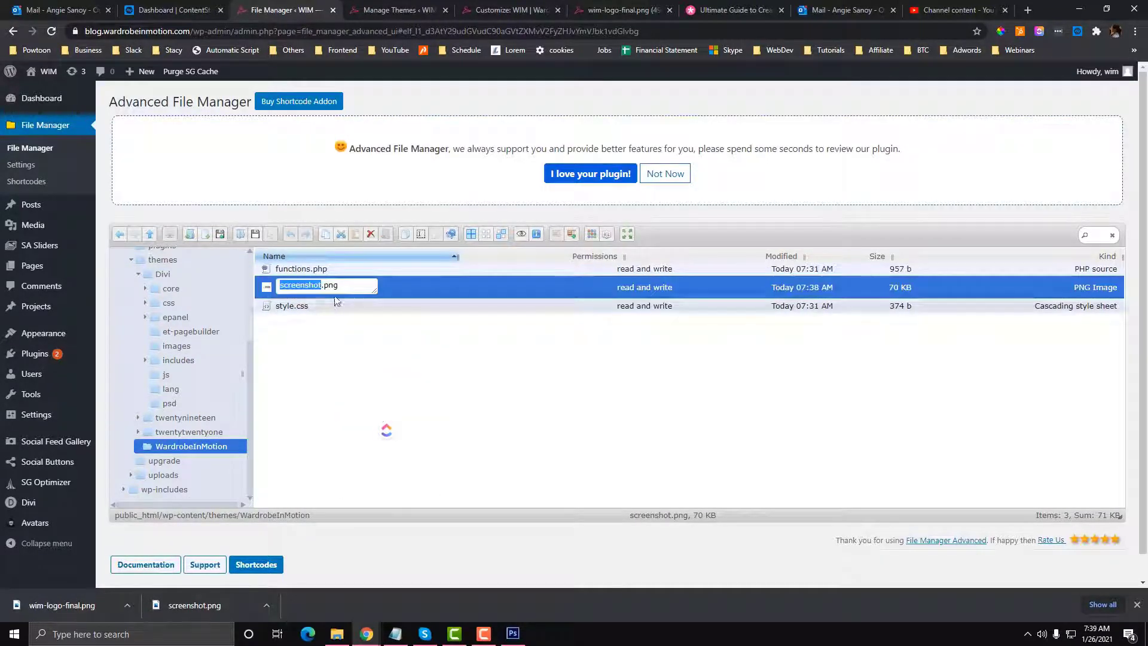
double_click(360, 284)
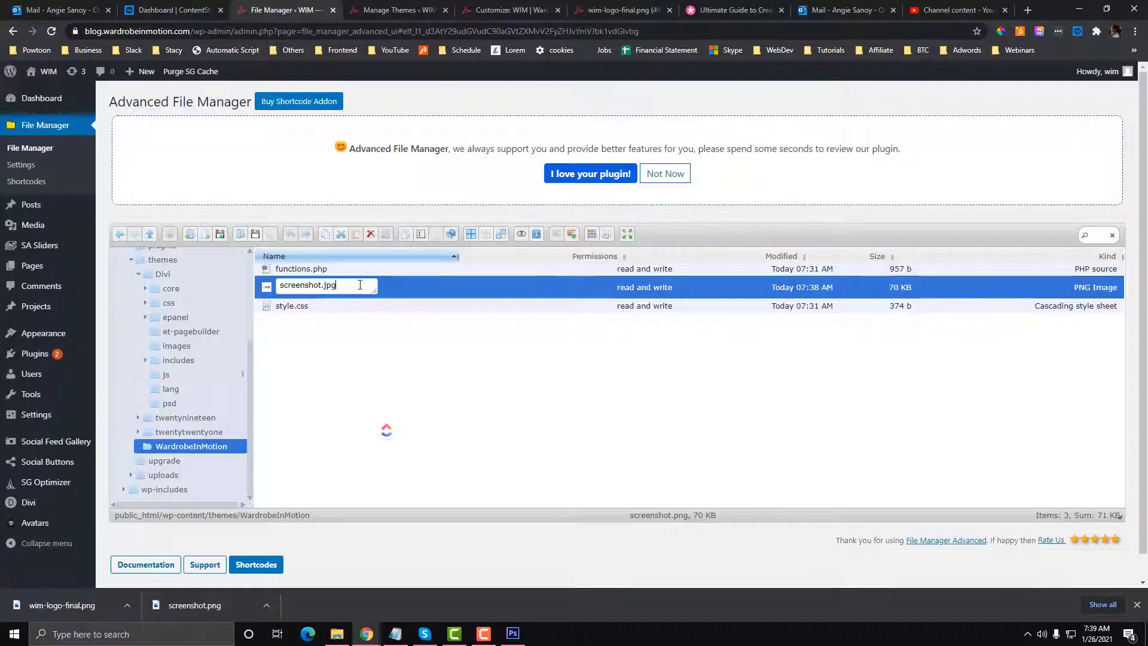
text(jpg)
key(Return)
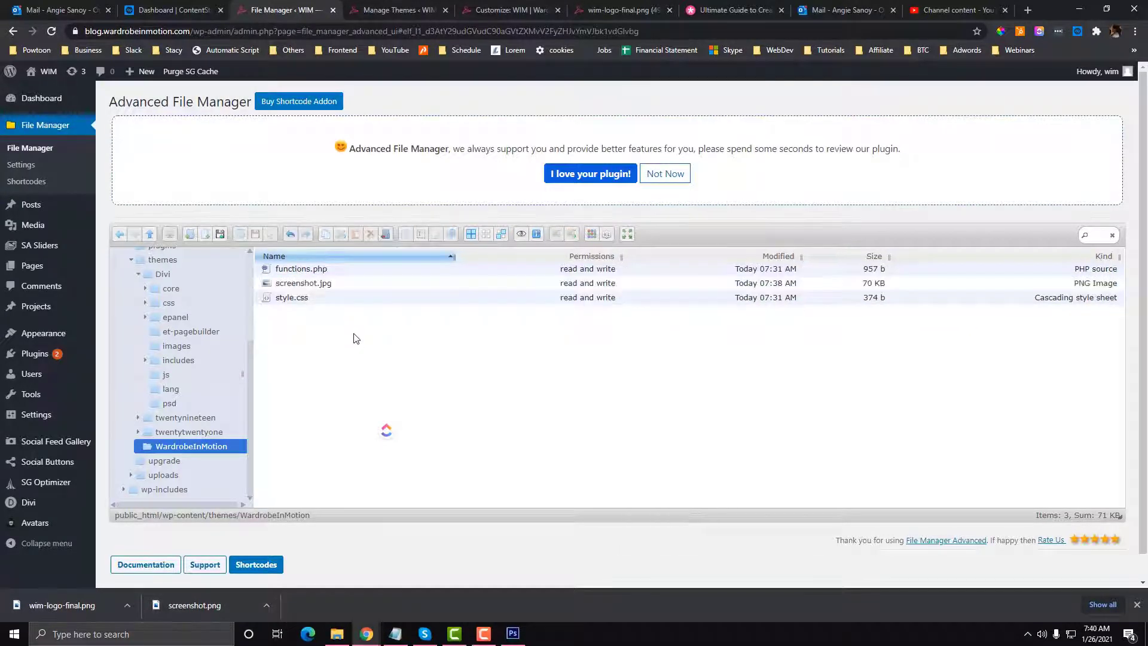
Step: Reload the Themes page and compare the WardrobeInMotion thumbnail with the theme's screenshot file in the File Manager
click(394, 5)
click(380, 31)
key(Return)
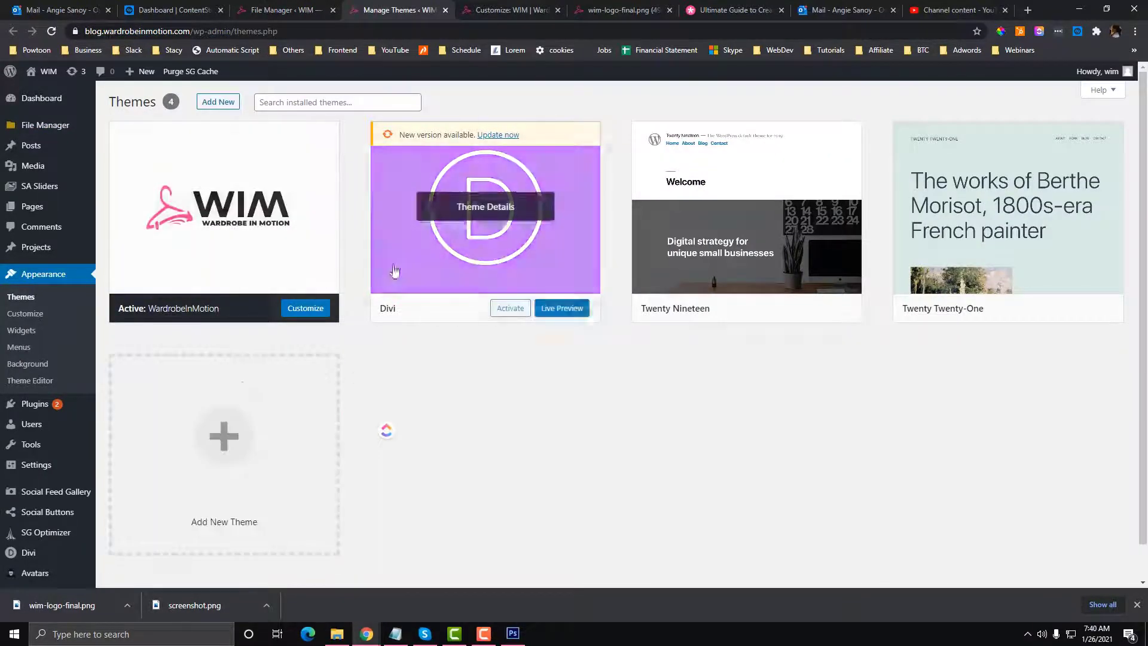
click(283, 9)
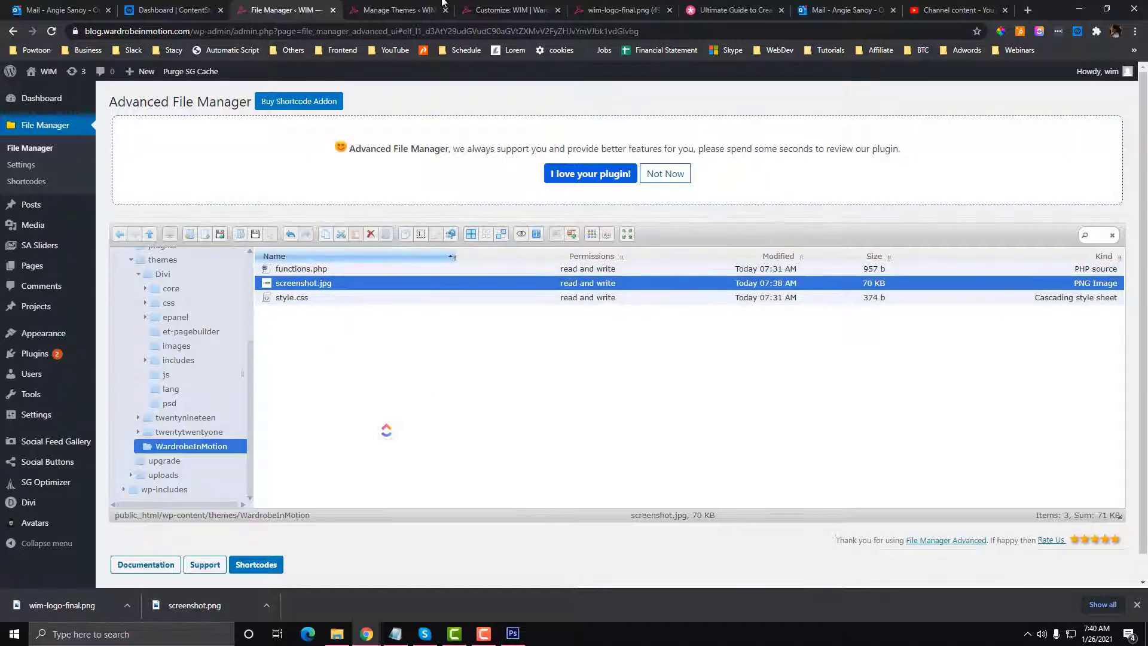
click(394, 10)
scroll(293, 266, down, 1)
scroll(302, 227, up, 1)
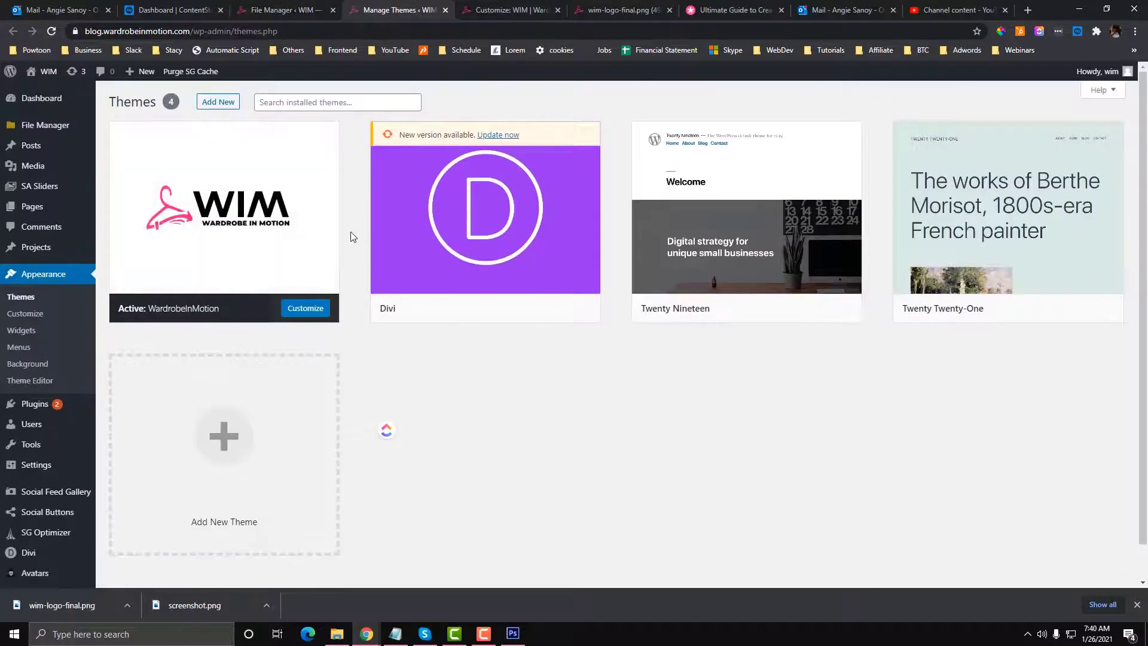
click(281, 10)
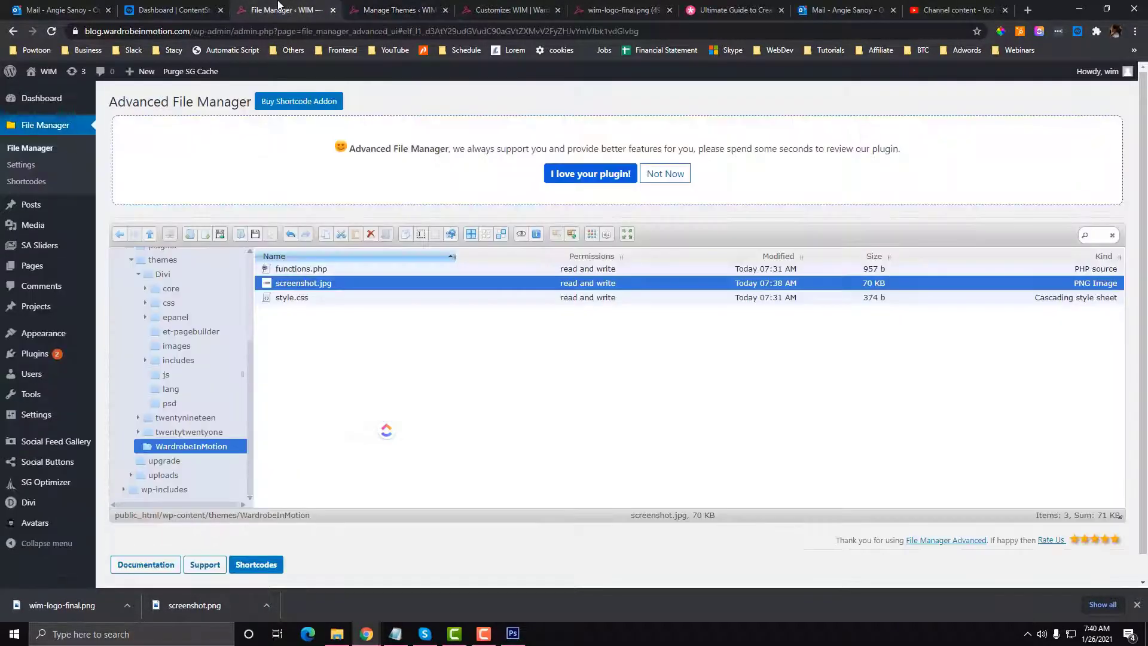
click(376, 8)
Step: Copy footer.php from the Divi theme folder and paste it into the WardrobeInMotion theme folder
click(299, 8)
scroll(209, 353, up, 1)
click(170, 323)
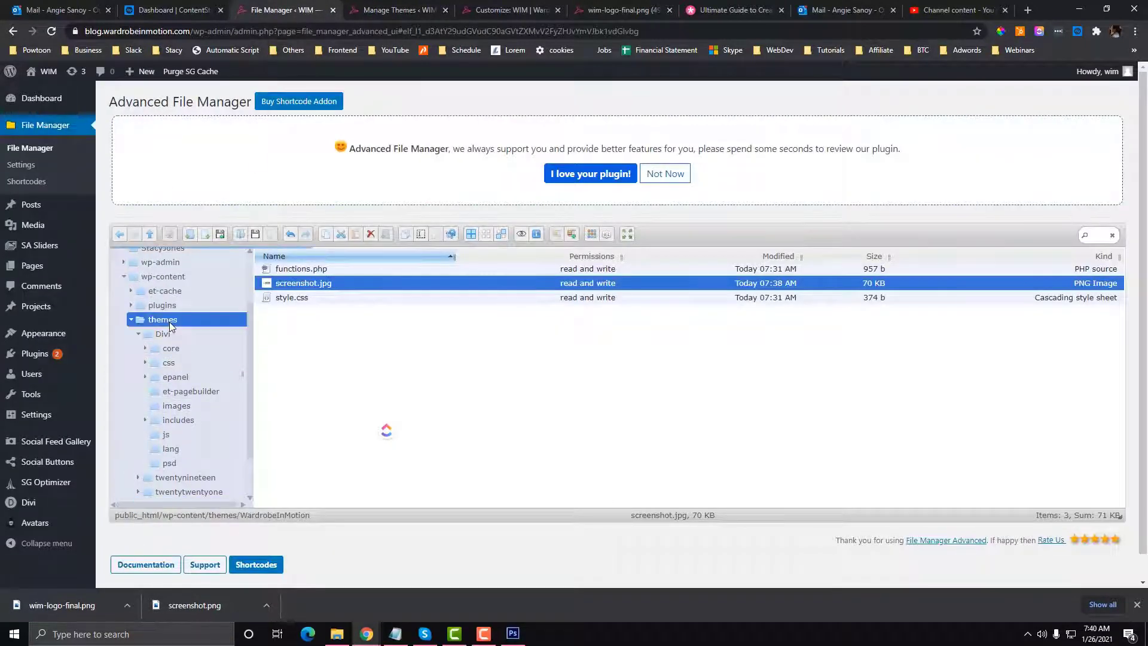
click(168, 332)
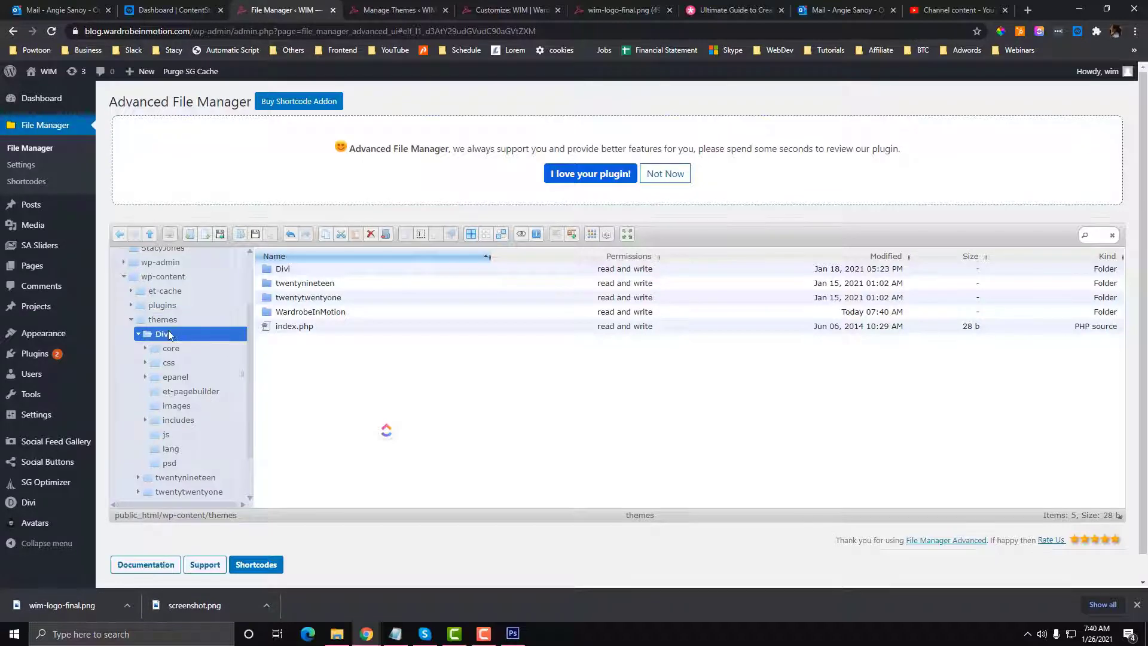
scroll(386, 381, down, 2)
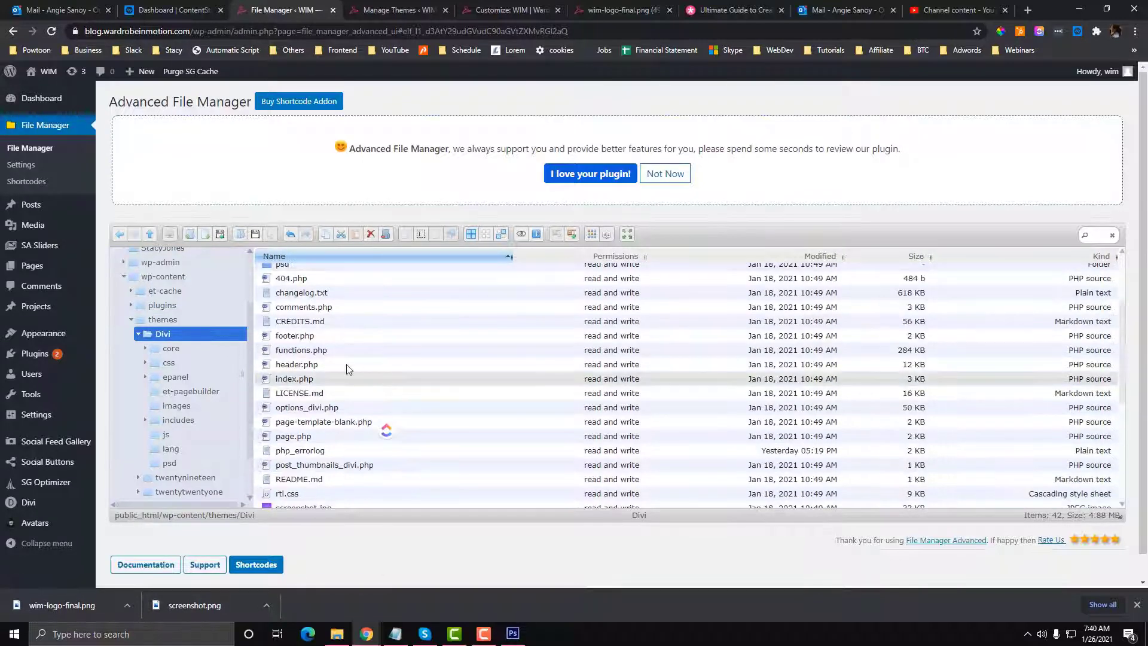
click(290, 336)
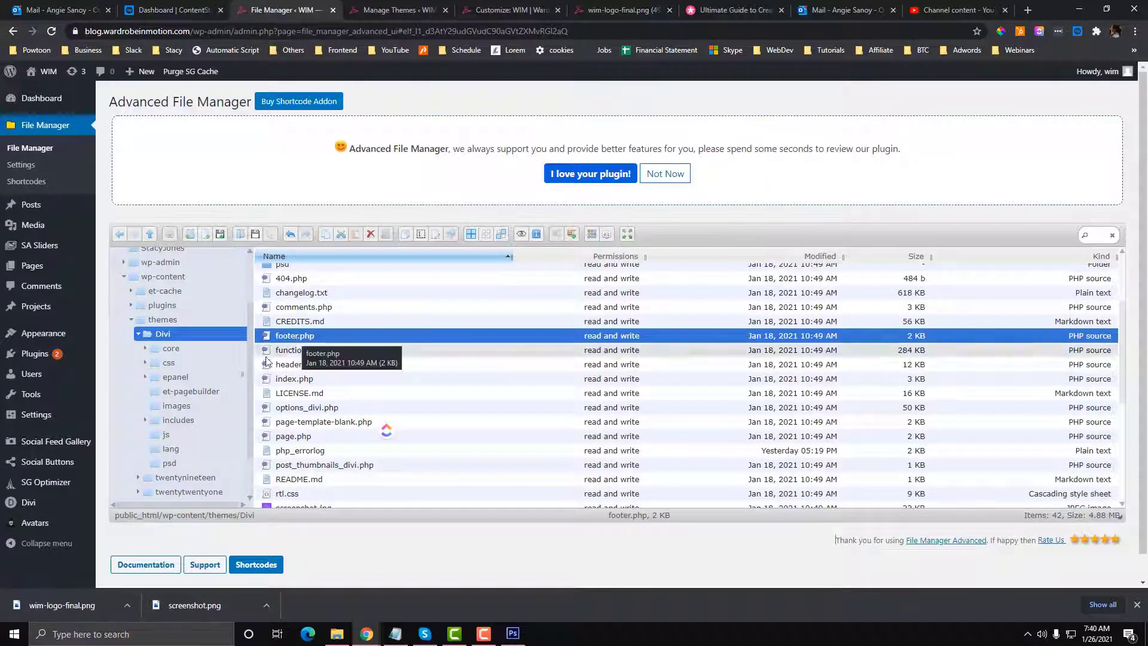
scroll(213, 364, down, 1)
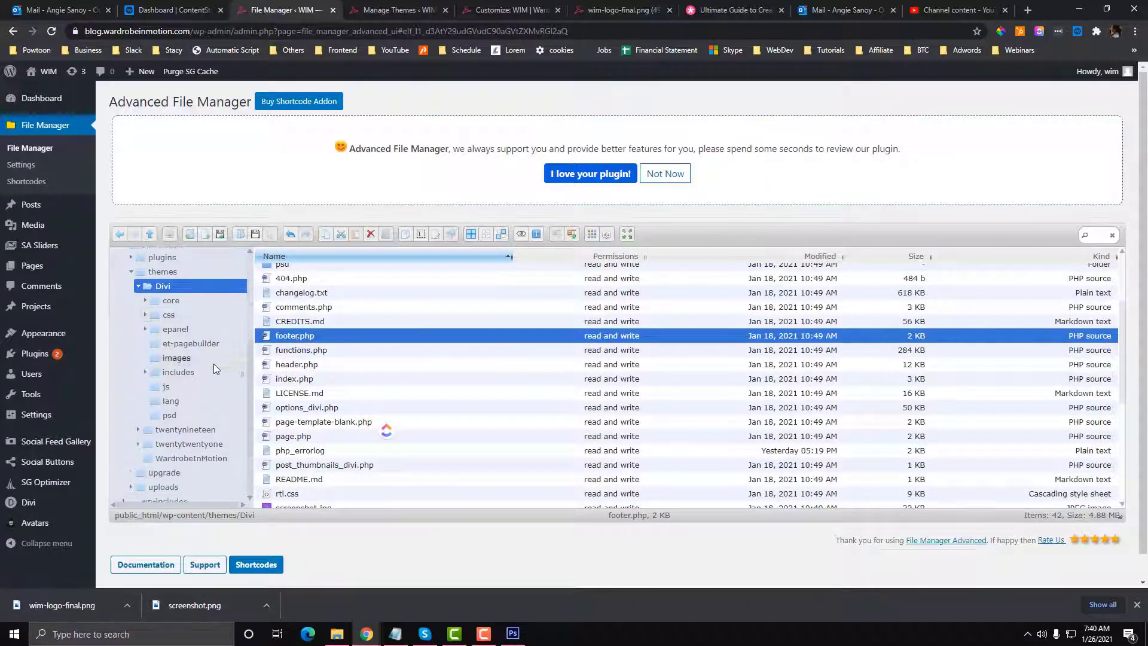
right_click(291, 343)
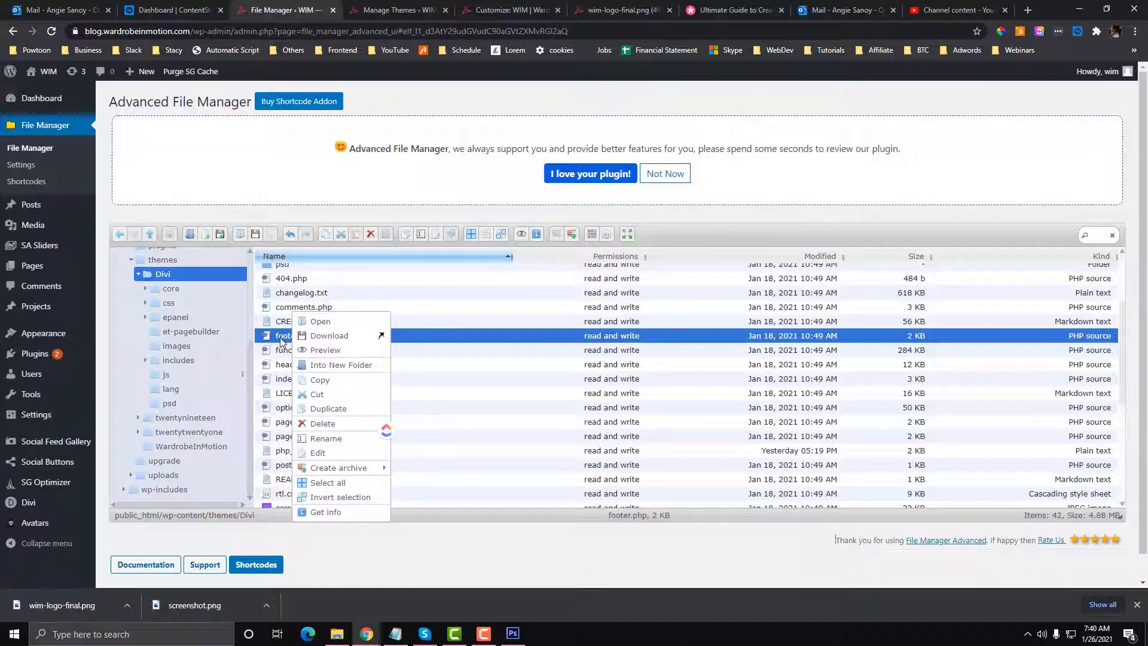
click(327, 380)
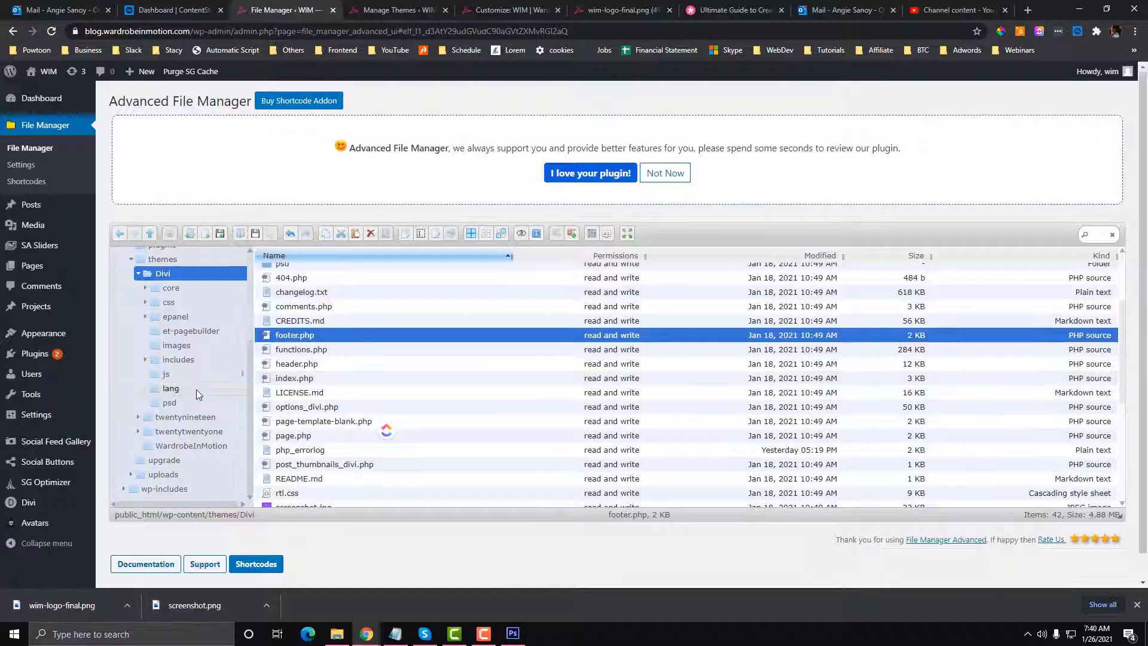
scroll(196, 390, down, 1)
click(189, 420)
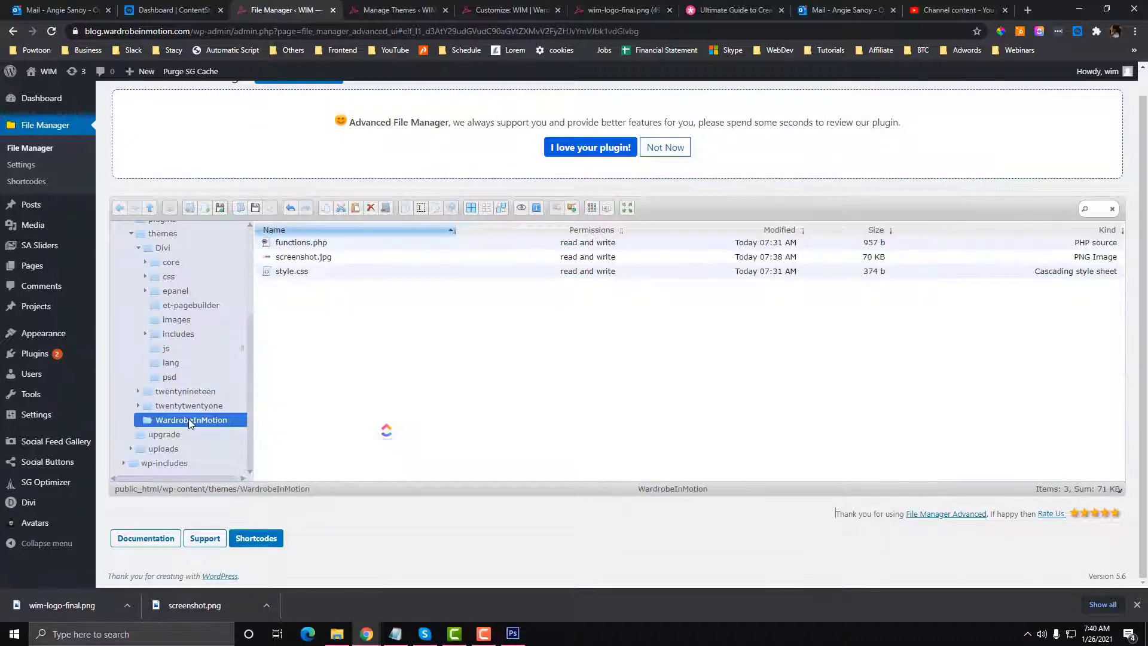
right_click(189, 420)
click(220, 412)
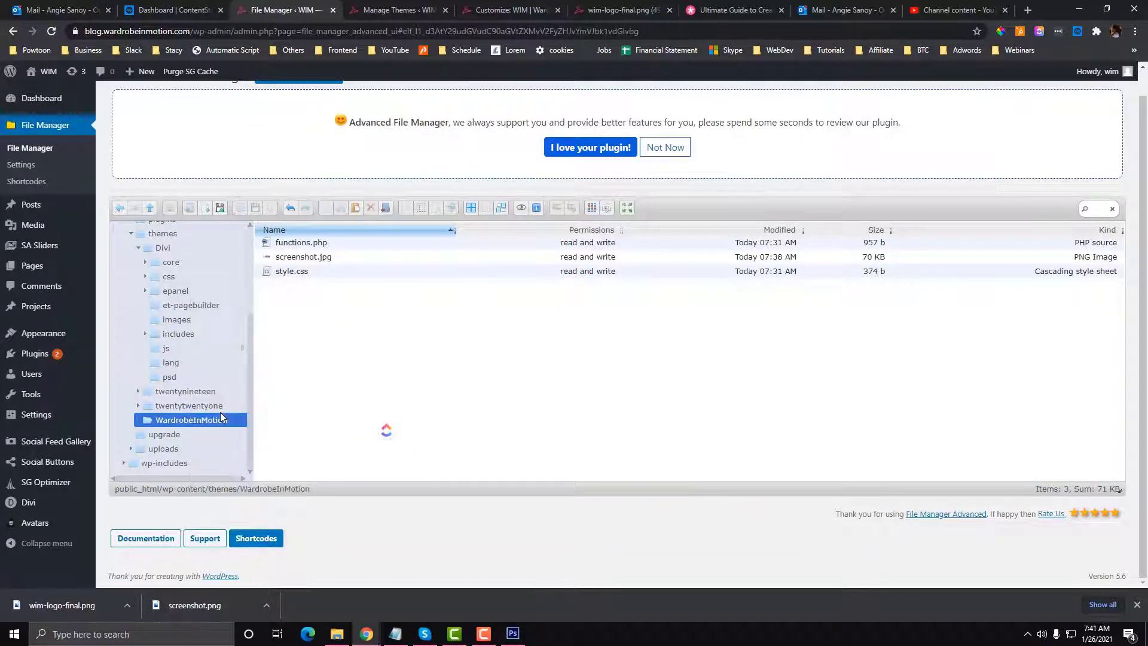